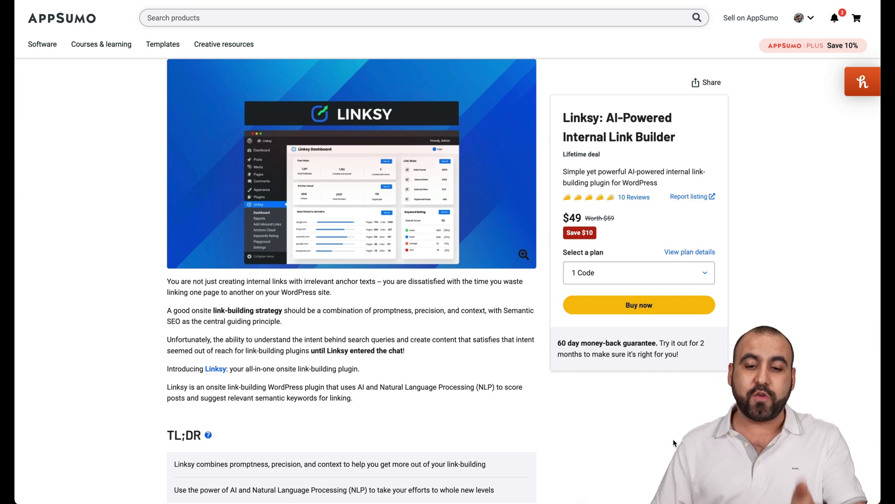
Step: Scroll to the Linksy pricing cards and highlight the cheapest plan's one-site limit
scroll(673, 439, "down", 3)
scroll(673, 442, "down", 20)
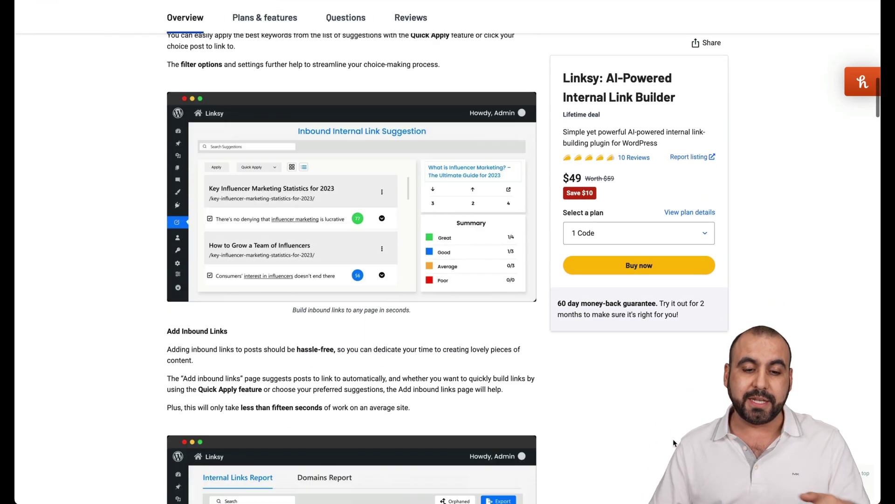
scroll(674, 441, "down", 20)
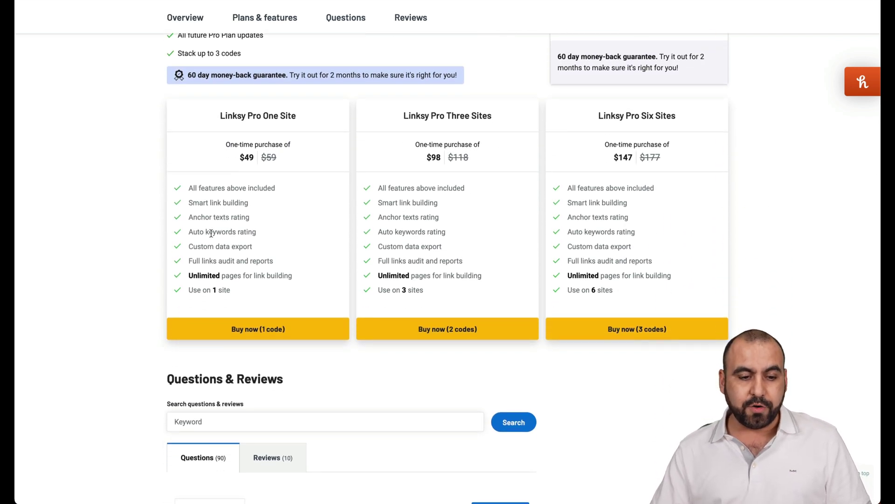
left_click_drag(189, 288, 259, 291)
left_click(260, 291)
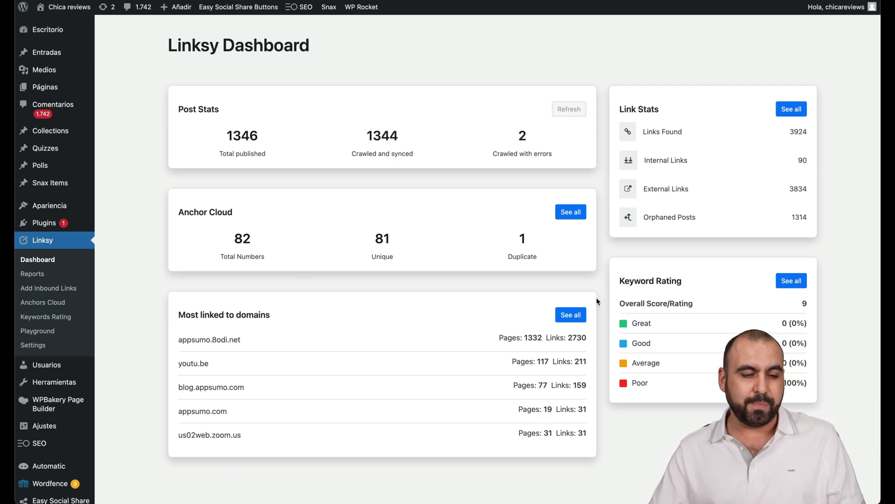
Step: Go from the Linksy Dashboard to the Add Inbound Links suggestions page
left_click(71, 289)
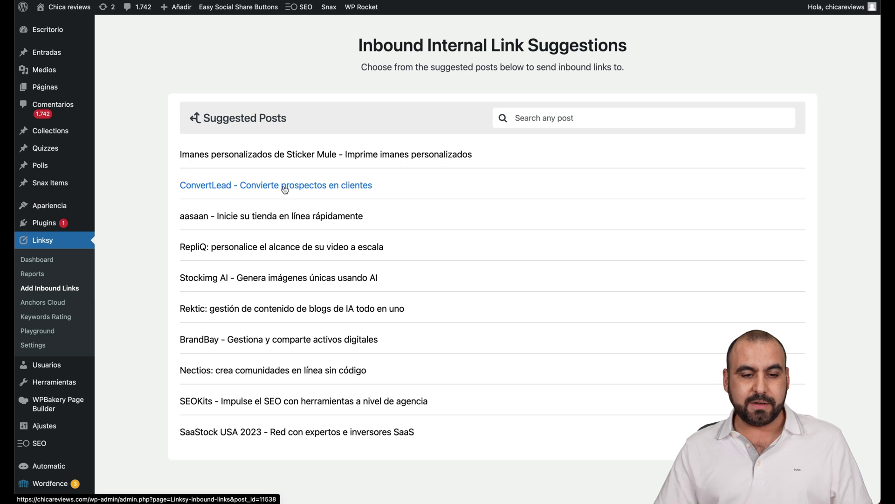
Step: Open the inbound link suggestions for the ConvertLead post
left_click(330, 188)
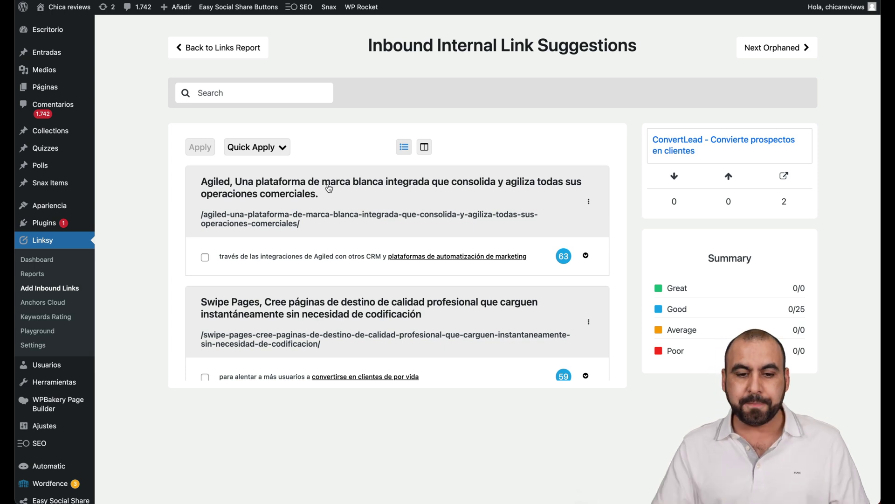
Step: Scroll through the ConvertLead suggestions and highlight the Agiled source post
scroll(516, 341, "down", 2)
scroll(512, 339, "up", 2)
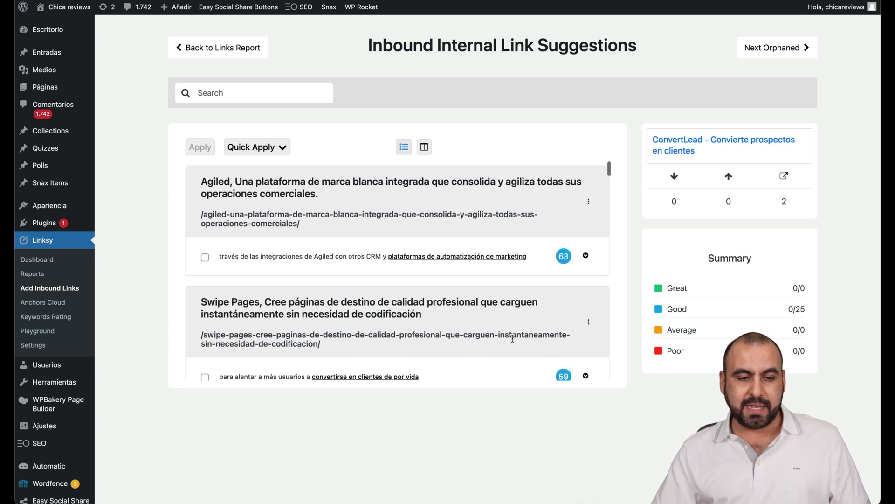
left_click_drag(201, 182, 231, 182)
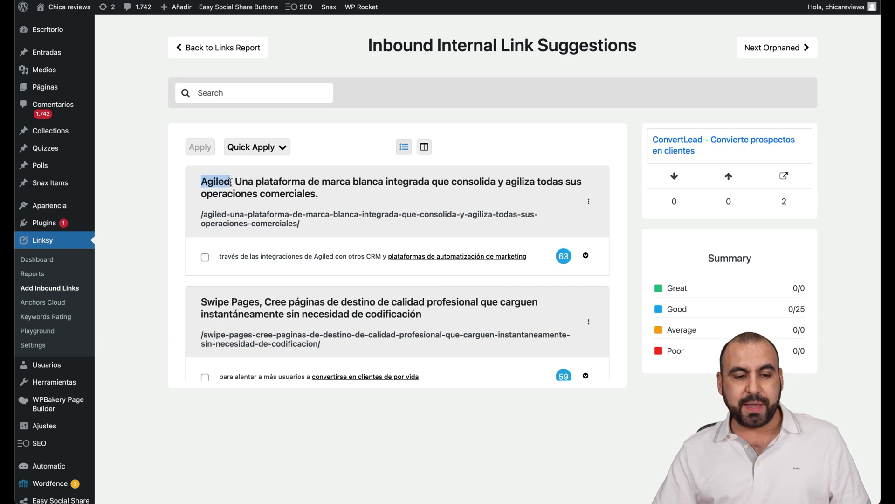
scroll(231, 182, "down", 1)
left_click_drag(201, 260, 260, 259)
scroll(259, 259, "down", 3)
scroll(326, 205, "up", 3)
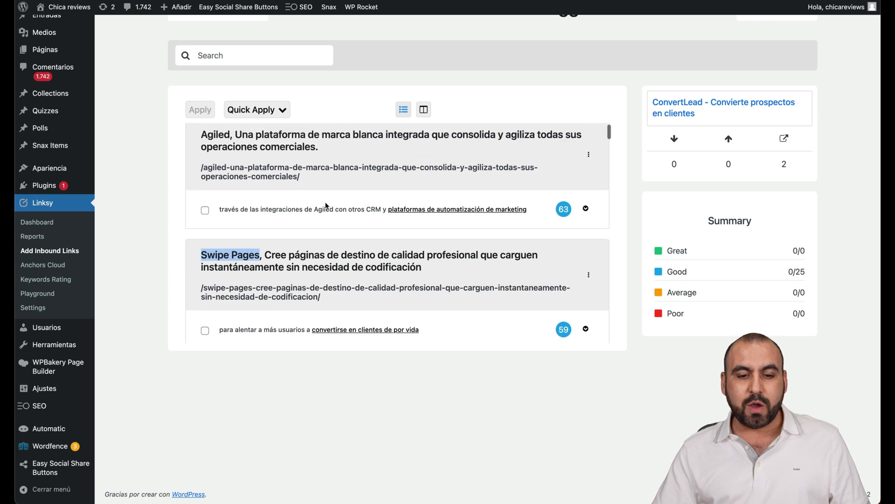
scroll(327, 205, "up", 1)
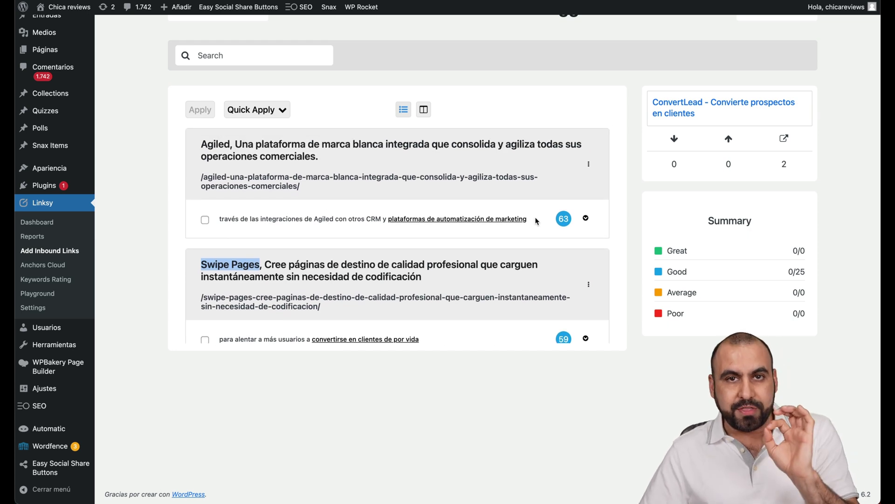
Step: Highlight the suggested marketing anchor text and the word CRM in the suggestion cards
left_click_drag(537, 220, 387, 222)
scroll(387, 222, "down", 1)
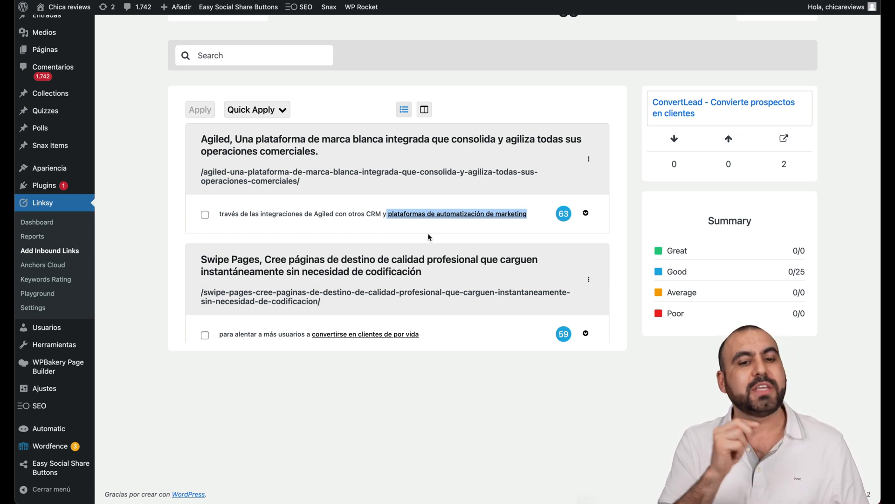
double_click(372, 212)
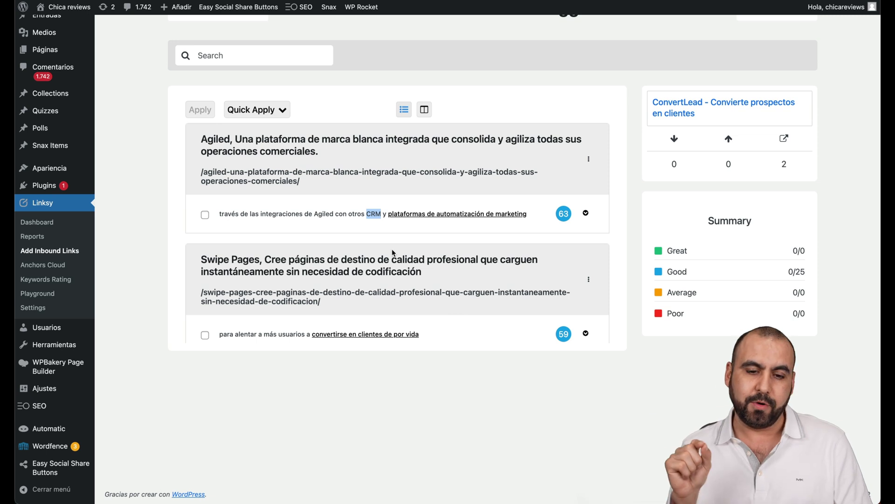
left_click_drag(532, 215, 388, 215)
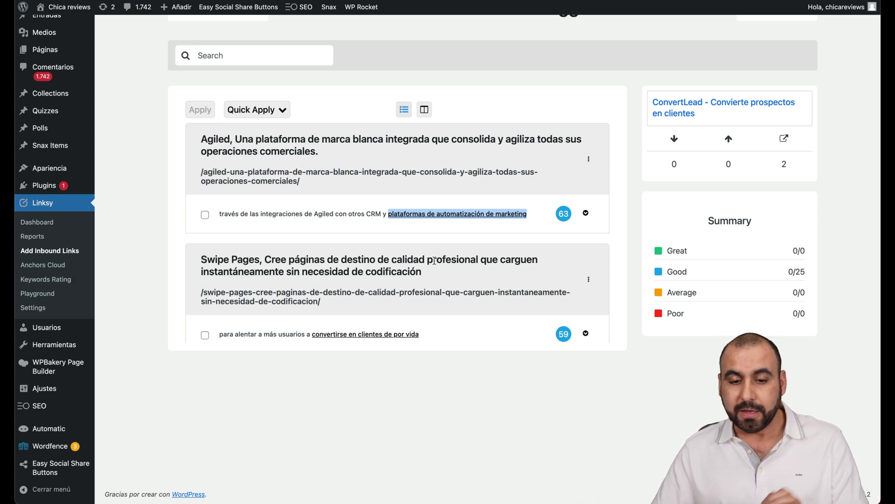
scroll(434, 260, "down", 5)
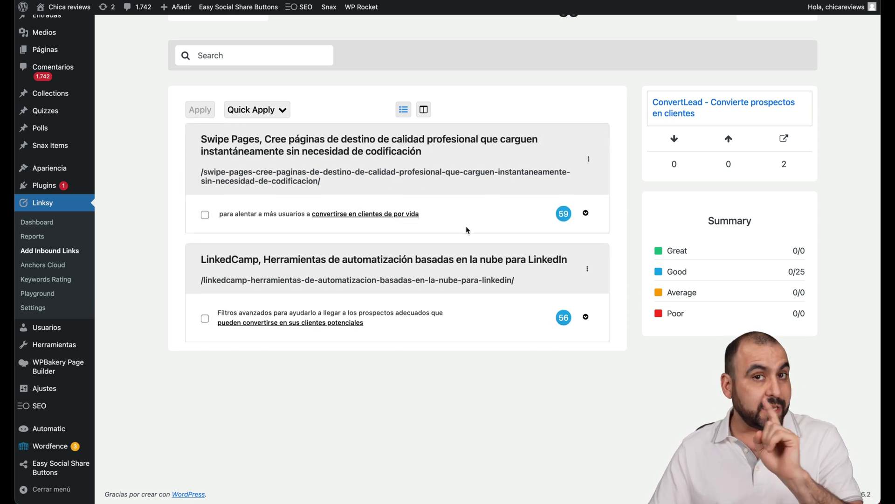
scroll(467, 227, "down", 15)
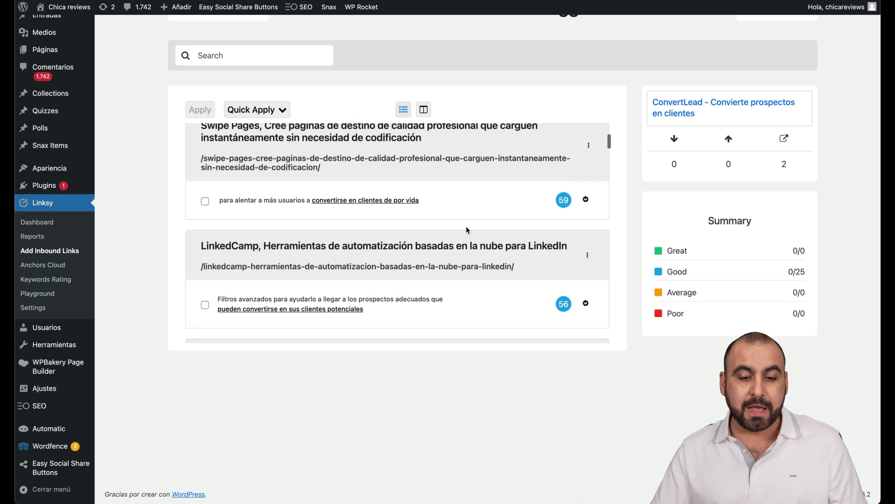
scroll(466, 227, "down", 15)
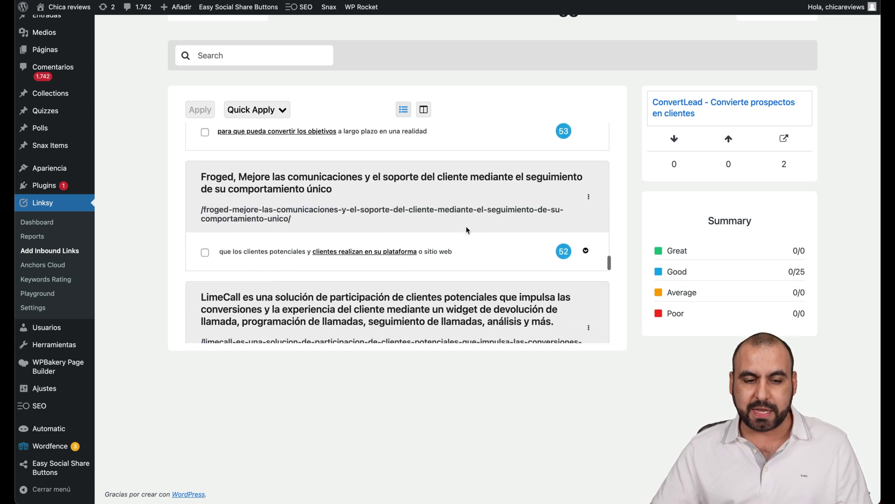
scroll(467, 228, "up", 5)
Step: Tick the Taximail and reviews post suggestions, then untick both, leaving none selected
left_click(205, 189)
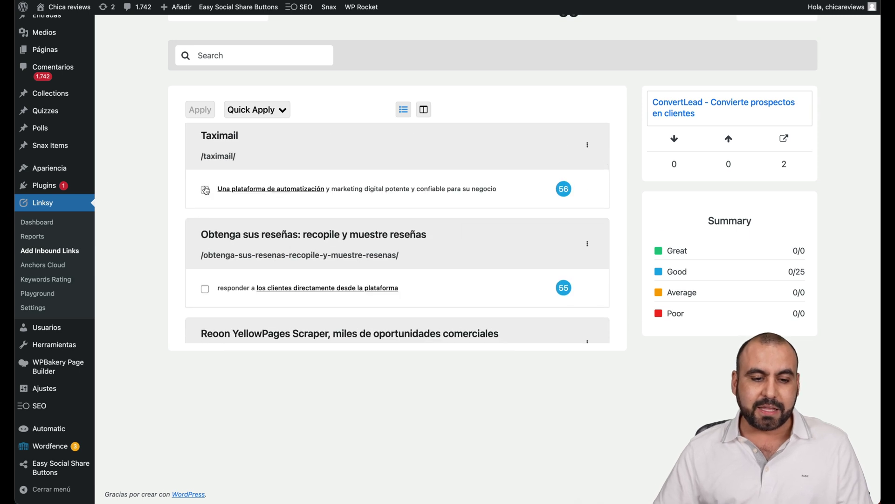
left_click(205, 289)
scroll(205, 289, "down", 3)
left_click(205, 193)
scroll(204, 201, "up", 5)
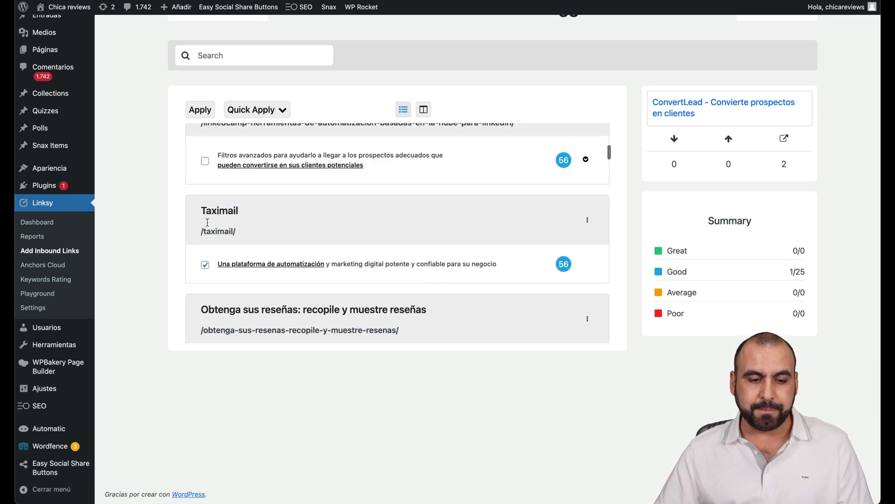
left_click(203, 264)
scroll(206, 268, "down", 2)
scroll(205, 269, "up", 5)
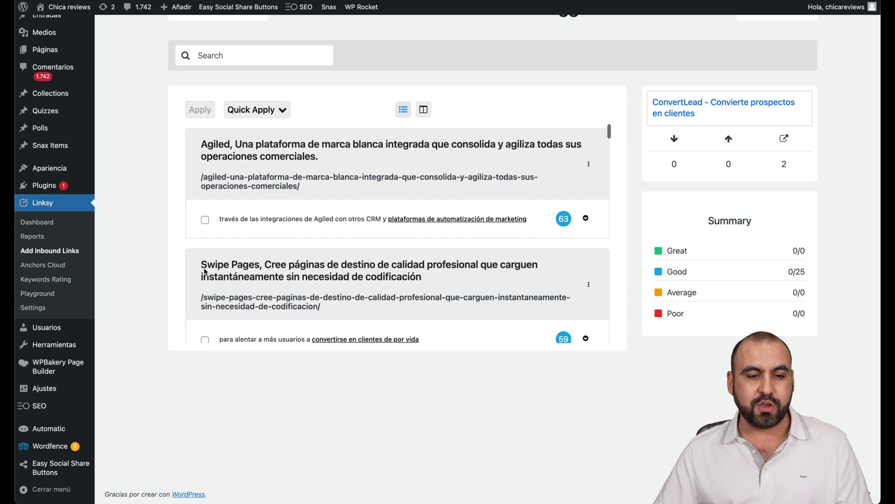
Step: Quick-apply the best suggestions to ConvertLead with Apply best raised to 6, then return to the suggested posts
left_click(260, 111)
left_click(253, 154)
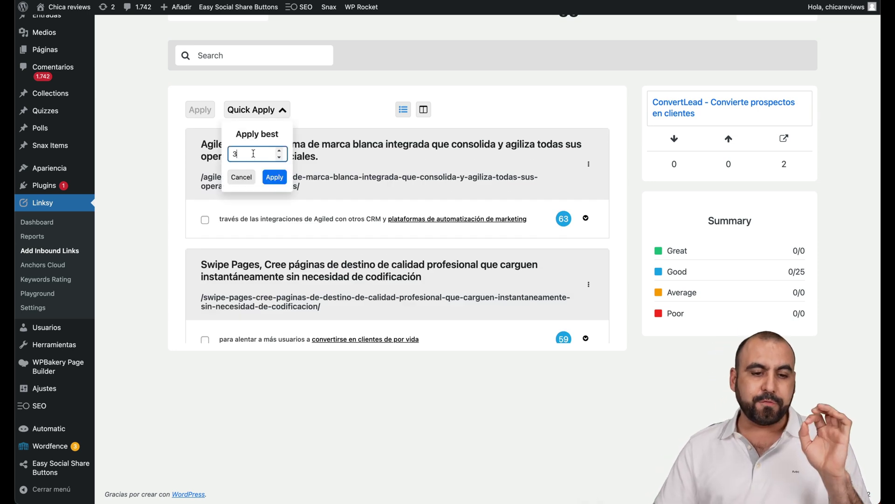
left_click(280, 152)
left_click(279, 152)
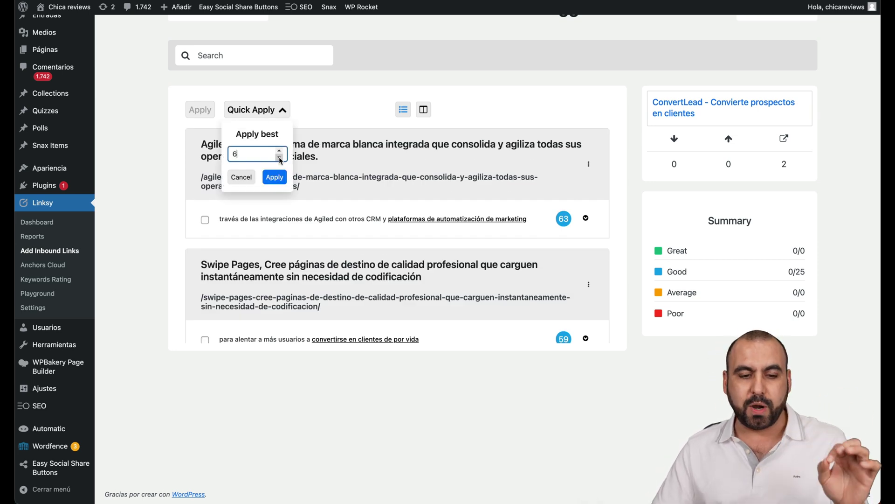
left_click(282, 174)
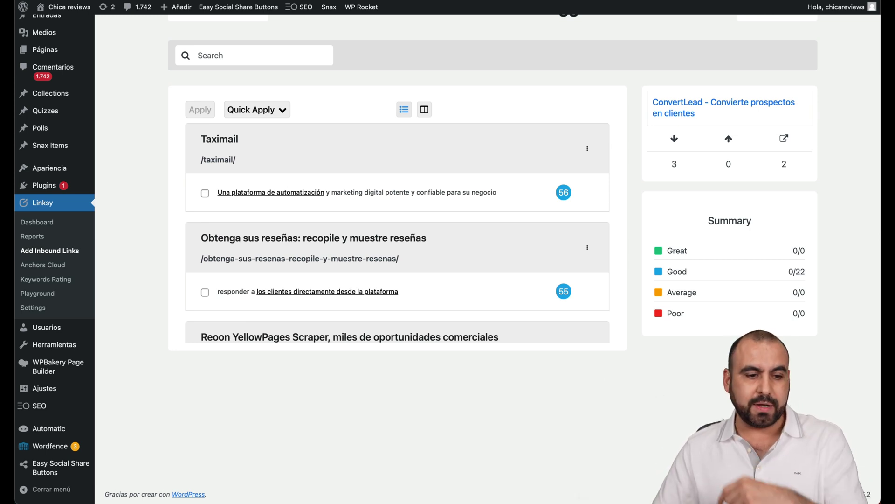
left_click(73, 253)
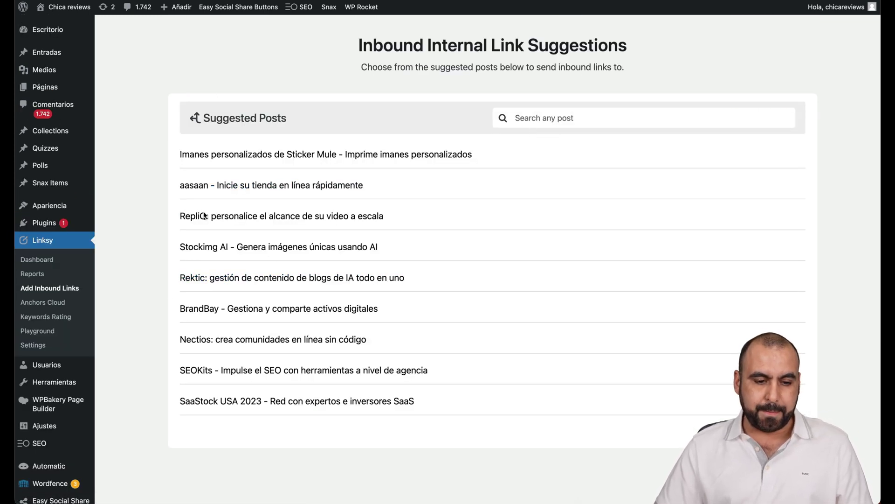
Step: Open the Stockimg AI post's inbound suggestions and highlight text in its suggestion cards
left_click(260, 248)
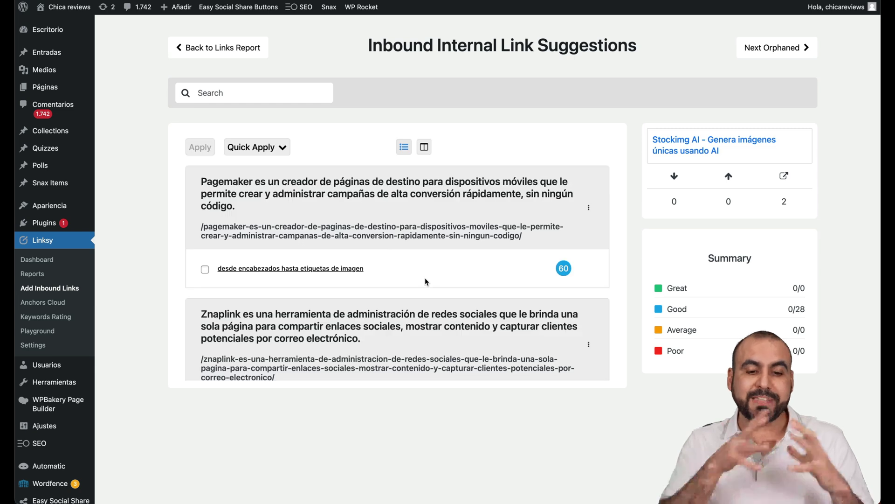
scroll(425, 278, "down", 3)
scroll(424, 278, "up", 3)
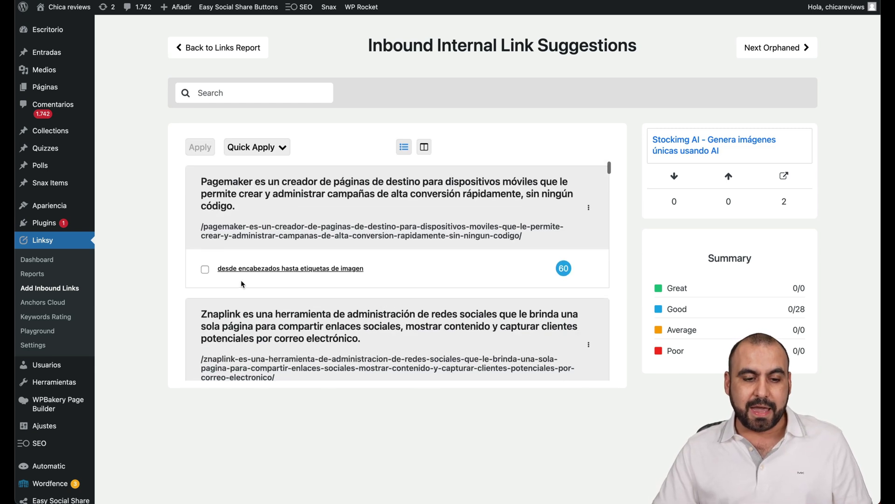
left_click_drag(371, 268, 279, 269)
scroll(396, 262, "down", 2)
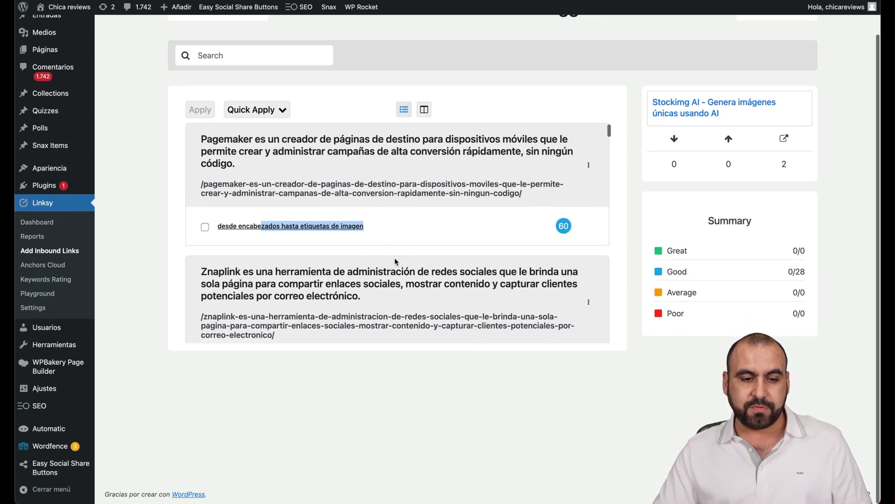
left_click(421, 242)
left_click_drag(202, 139, 477, 140)
left_click(478, 139)
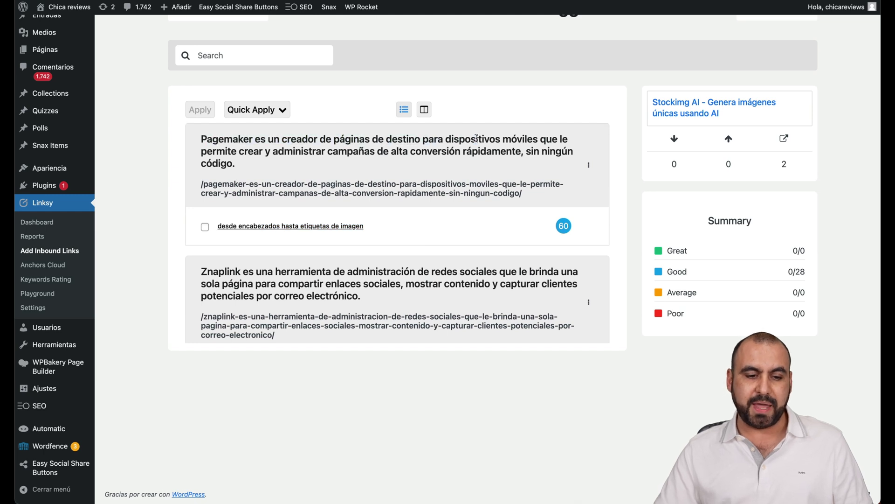
Step: Quick-apply the best suggested inbound links to the Stockimg AI post
scroll(405, 154, "down", 4)
scroll(203, 190, "down", 2)
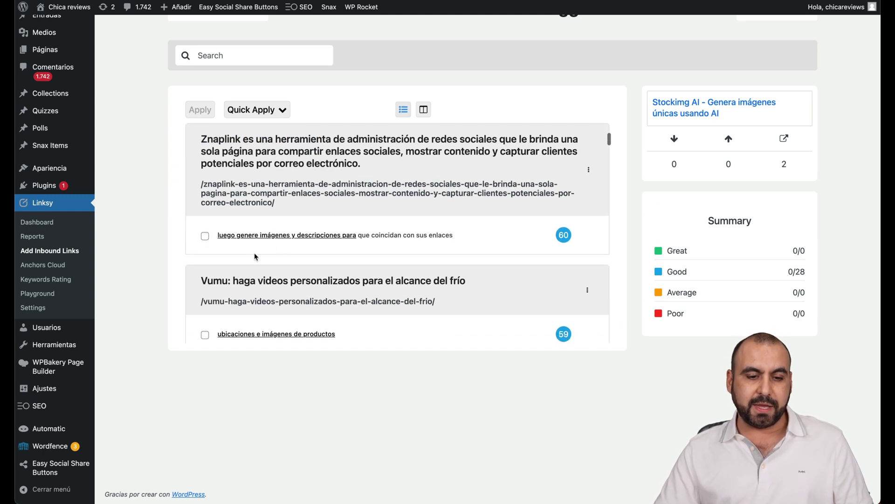
scroll(244, 237, "up", 3)
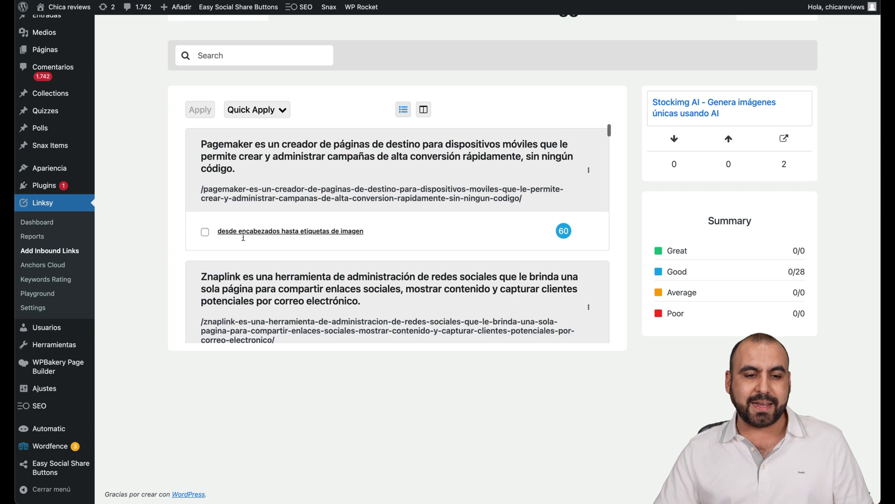
left_click(253, 112)
left_click(273, 175)
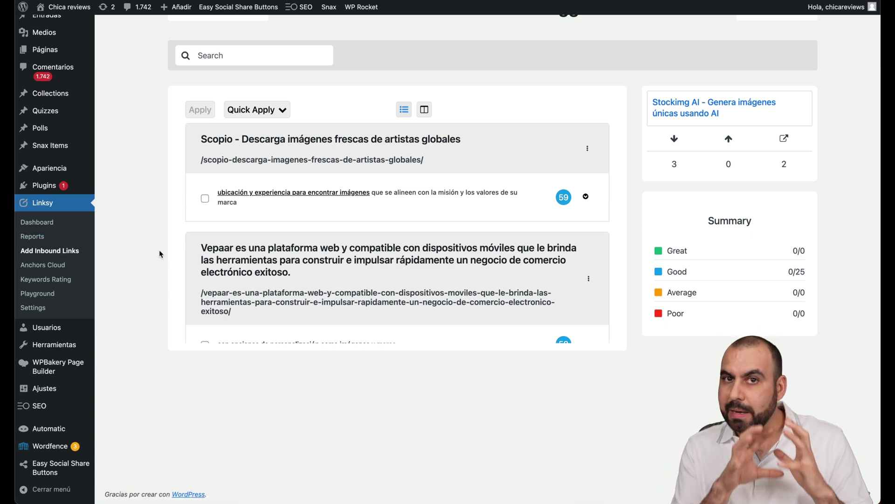
Step: Check the Linksy dashboard, then open the Evolup post from All Posts for editing
left_click(37, 222)
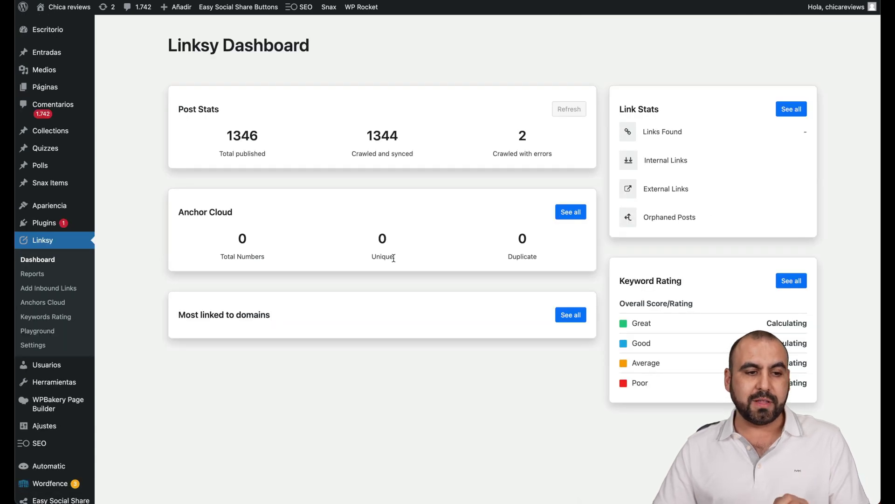
left_click(48, 55)
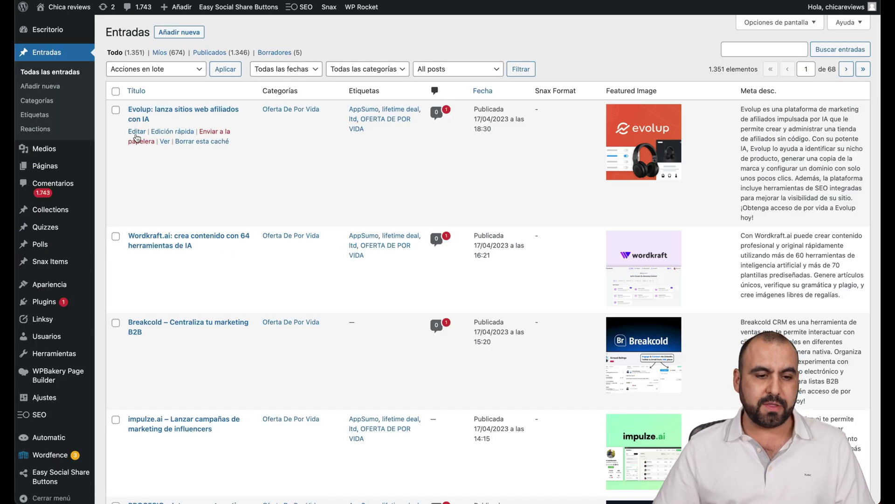
left_click(140, 132)
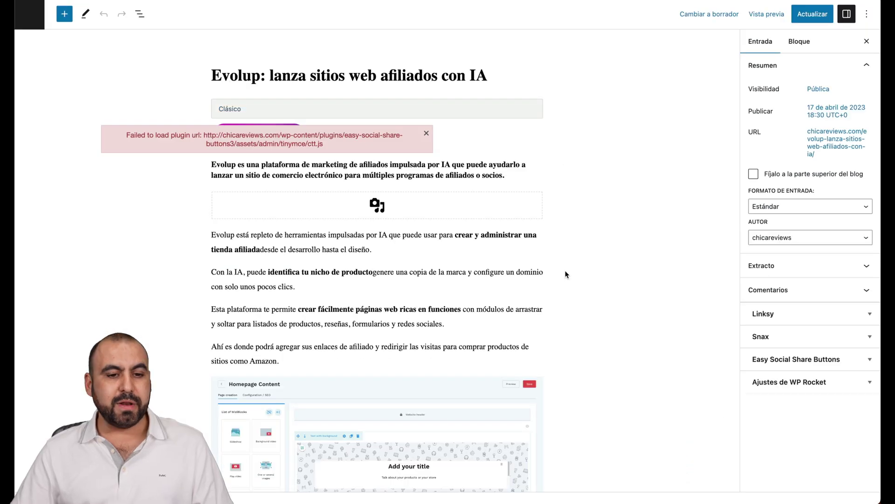
Step: Dismiss the plugin error notice, expand the Linksy panel, and start then cancel a quick apply
left_click(426, 134)
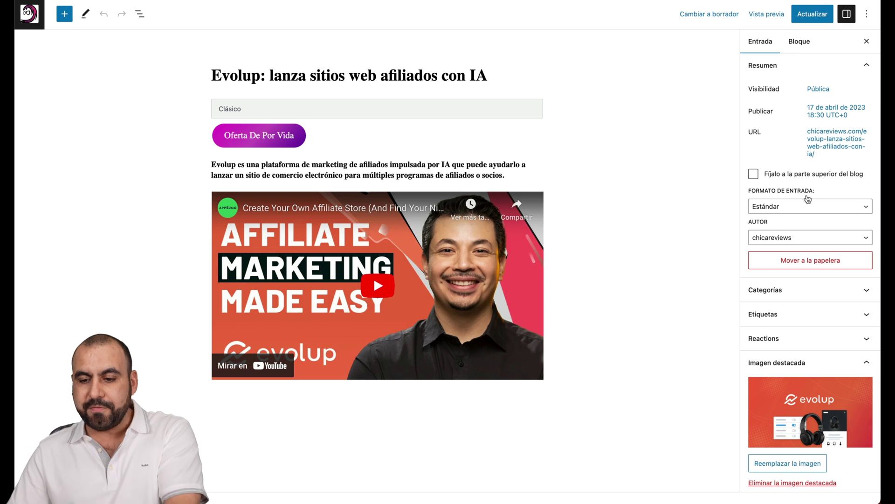
scroll(805, 210, "down", 3)
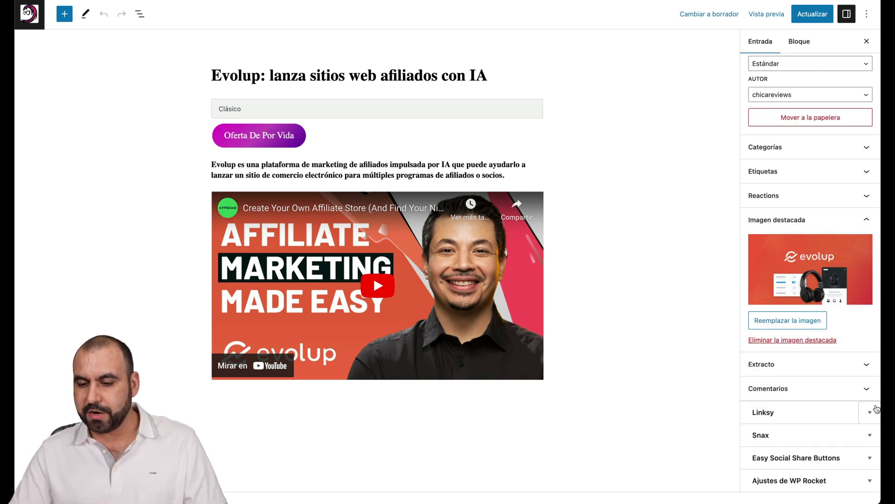
left_click(870, 413)
scroll(868, 327, "down", 5)
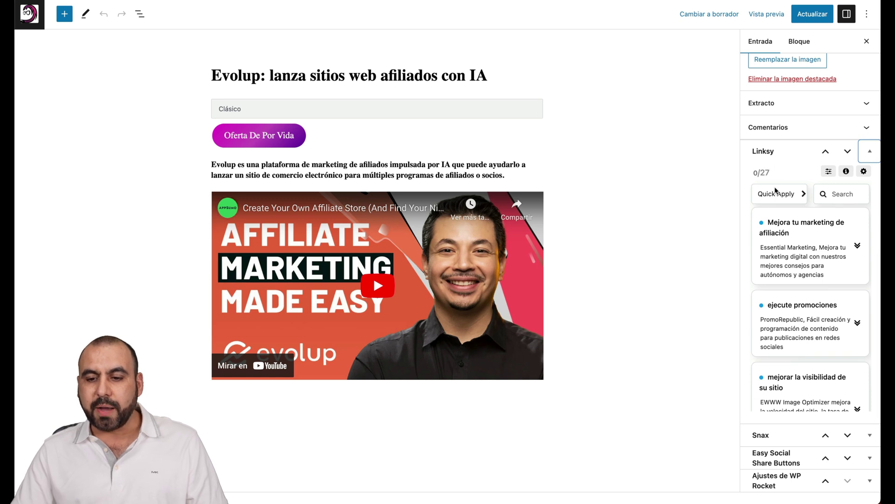
left_click(794, 195)
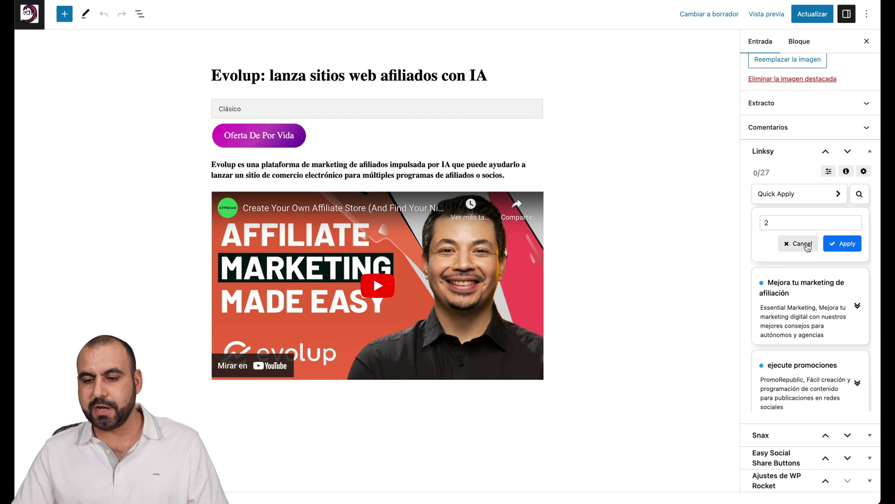
left_click(808, 246)
Step: Expand the 'Mejora tu marketing de afiliación' suggestions and show the suggestion filter options
left_click(857, 247)
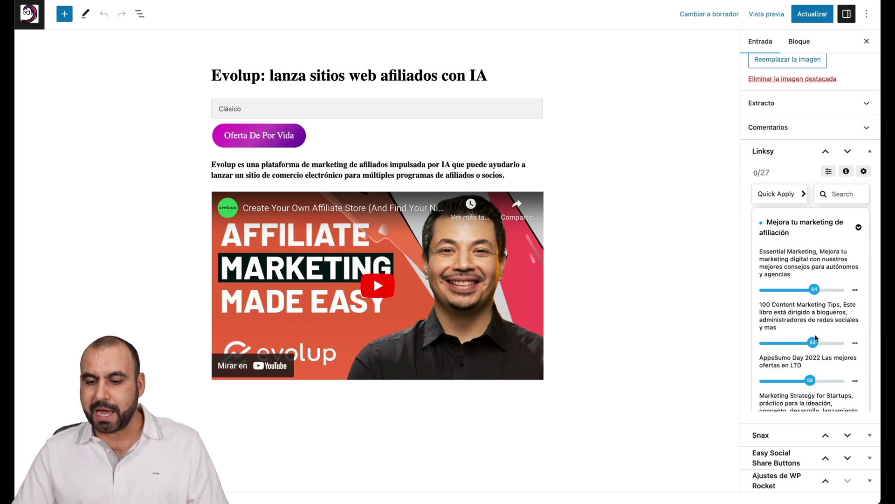
scroll(814, 261, "down", 1)
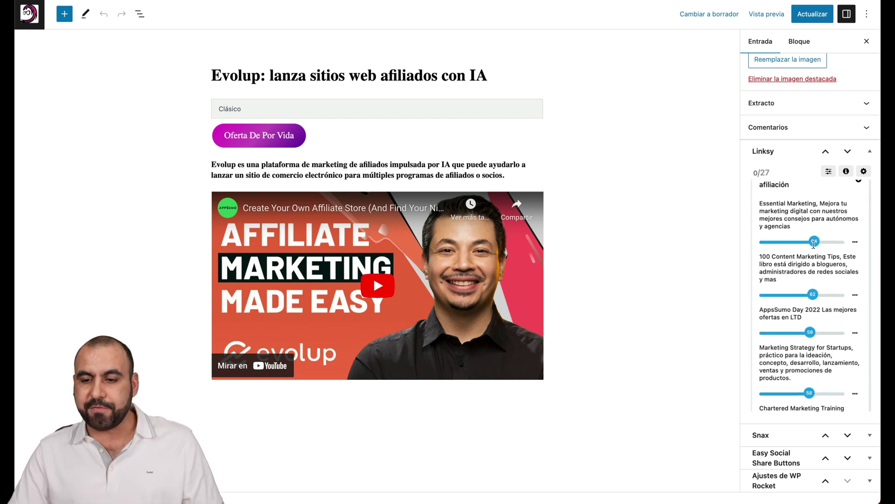
scroll(814, 274, "up", 1)
scroll(814, 277, "down", 3)
scroll(813, 277, "down", 10)
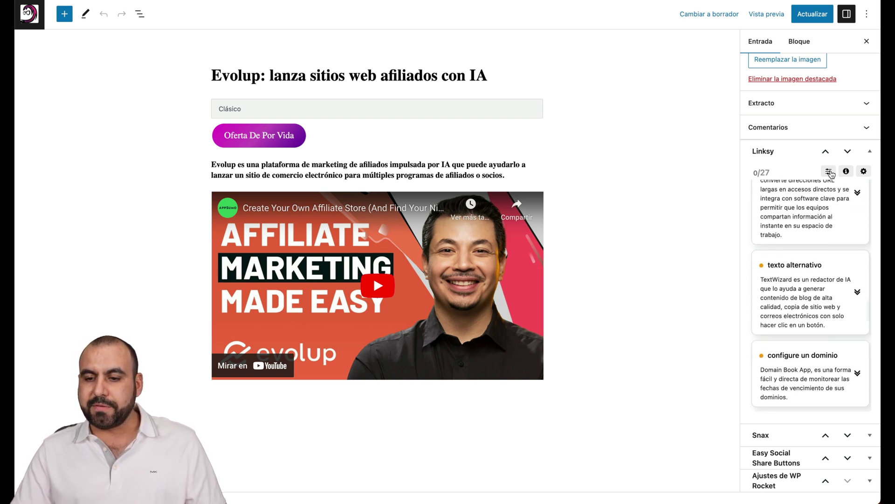
left_click(829, 171)
scroll(821, 273, "up", 1)
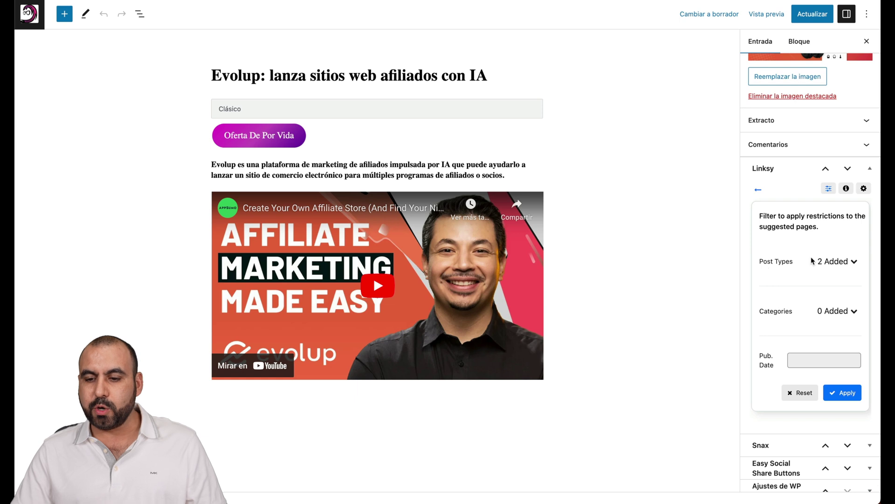
scroll(820, 304, "down", 1)
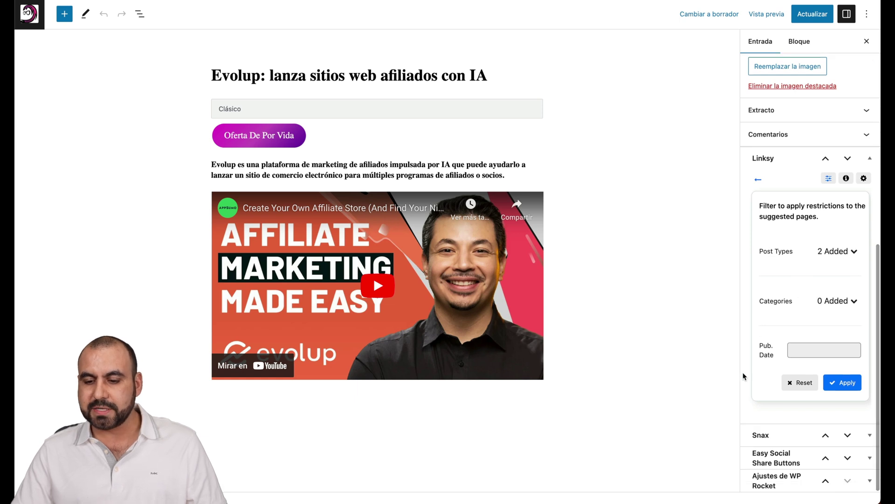
Step: Review the Evolup post's link counts and Linksy settings, then return to the posts list
left_click(847, 180)
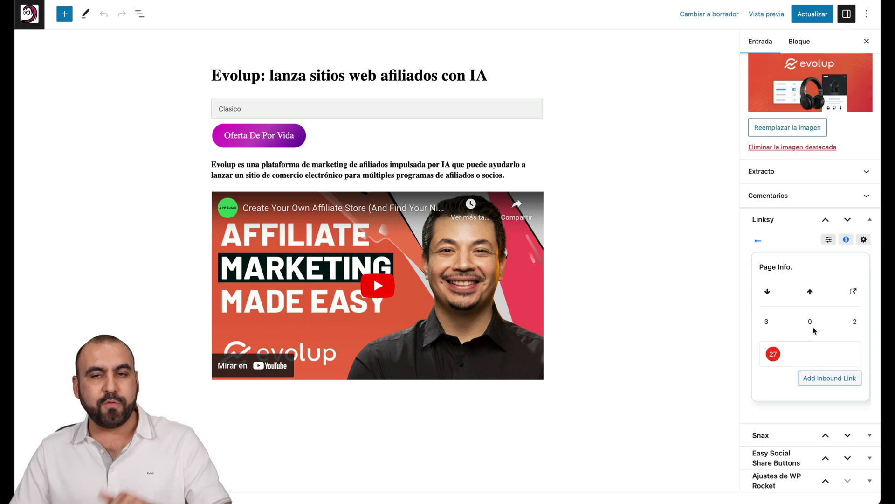
left_click(863, 239)
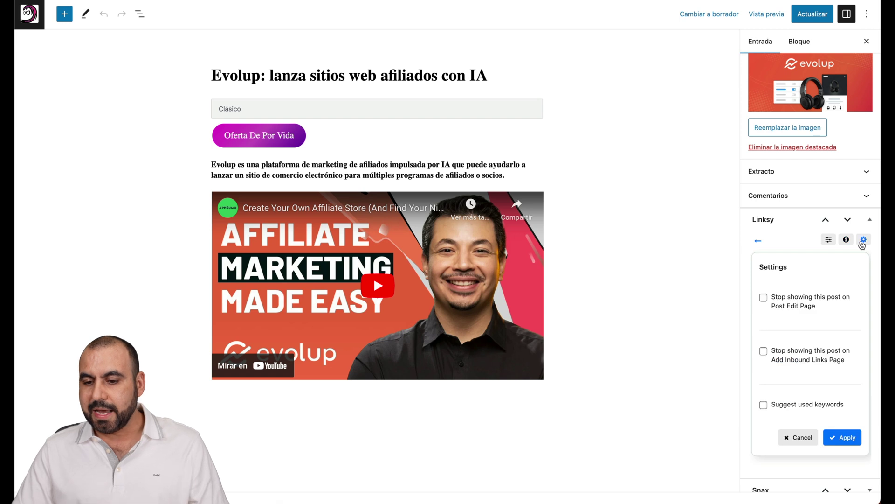
scroll(795, 335, "down", 2)
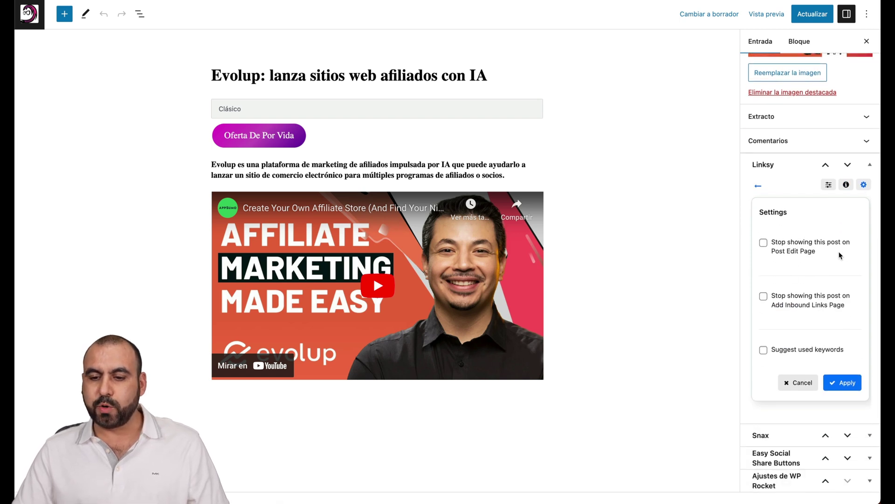
left_click_drag(771, 300, 815, 298)
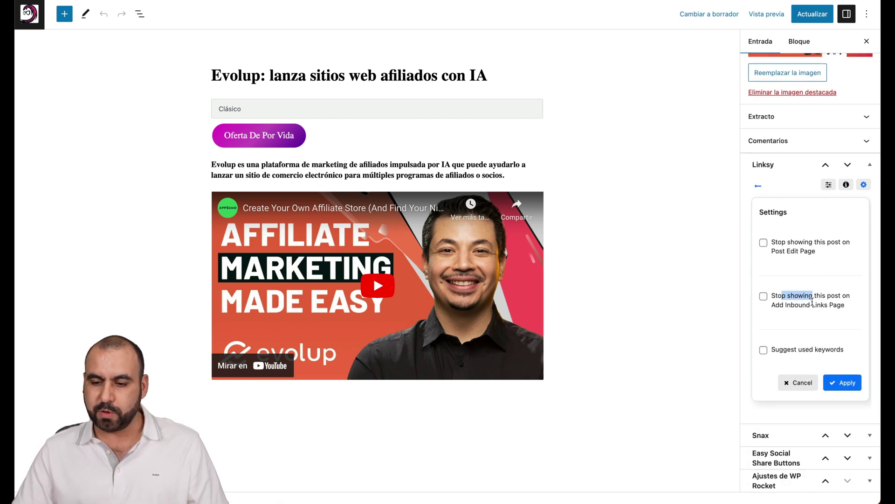
left_click(813, 300)
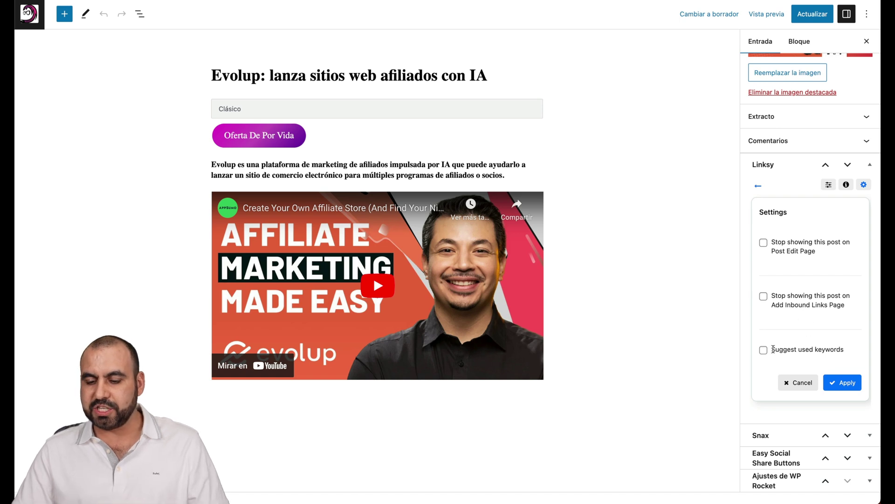
left_click_drag(774, 349, 842, 349)
left_click(842, 348)
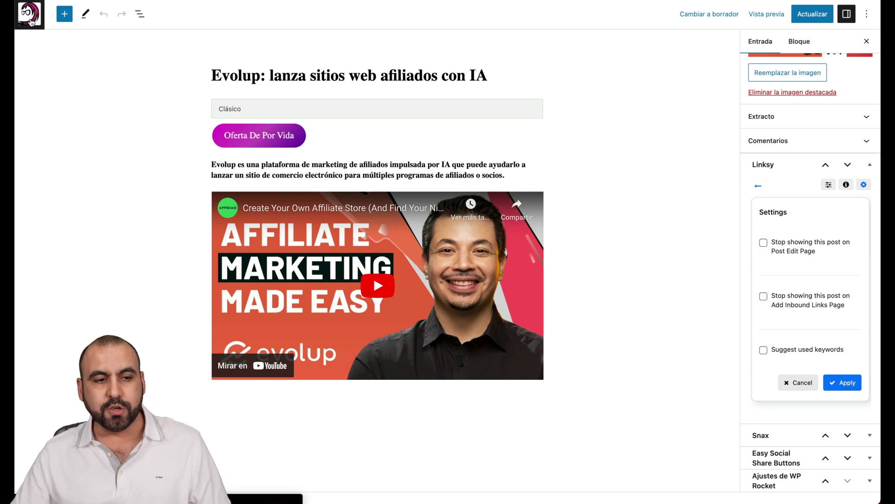
left_click(29, 14)
Step: In Linksy Settings, set Max Outbound Links Per Post to 2
mouse_move(51, 322)
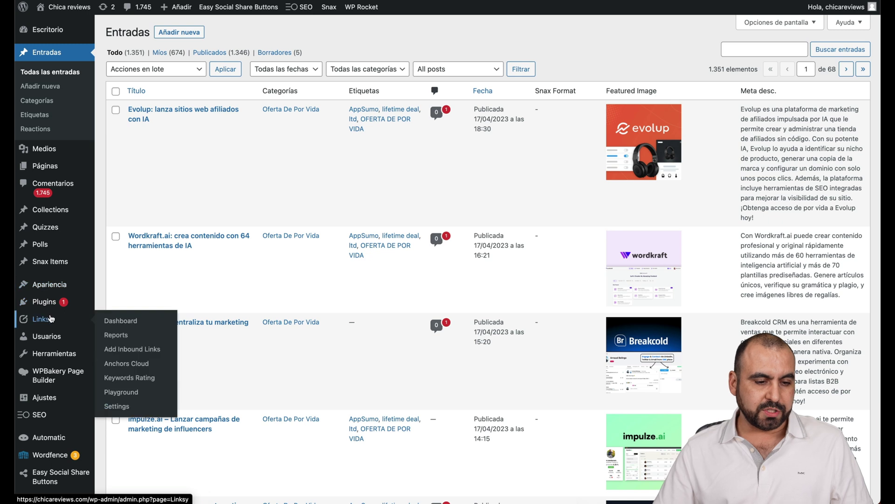
left_click(51, 324)
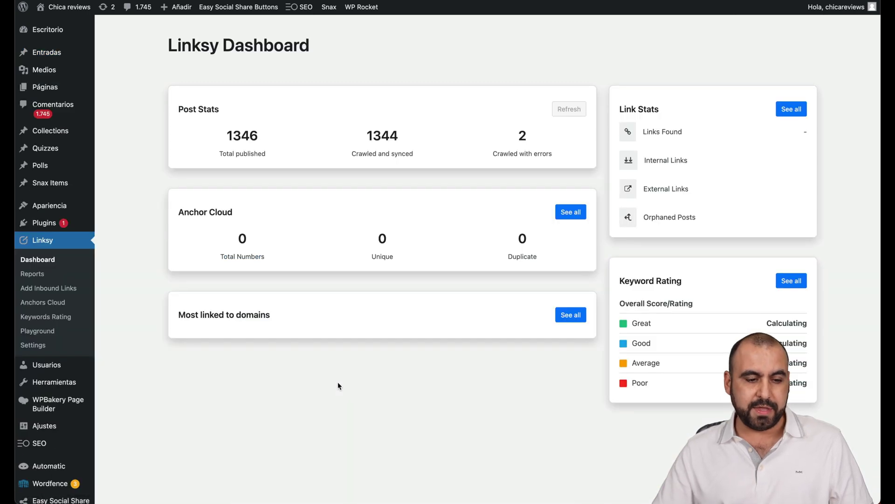
left_click(43, 346)
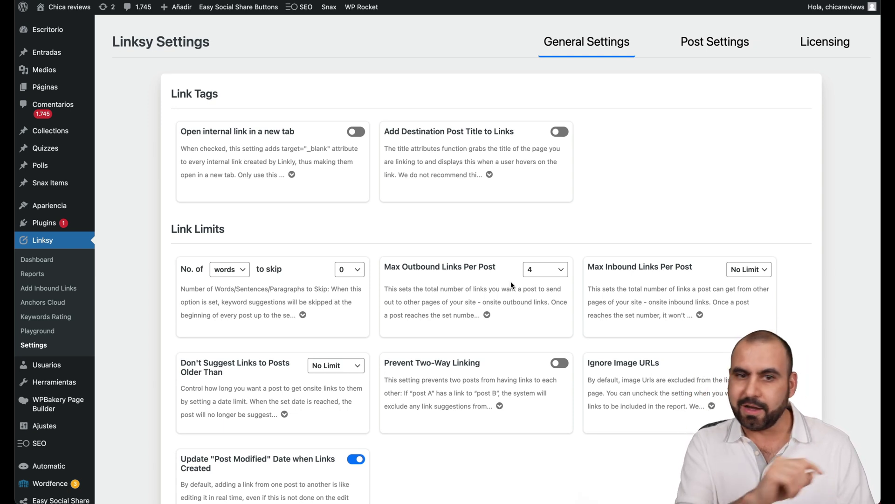
left_click(537, 270)
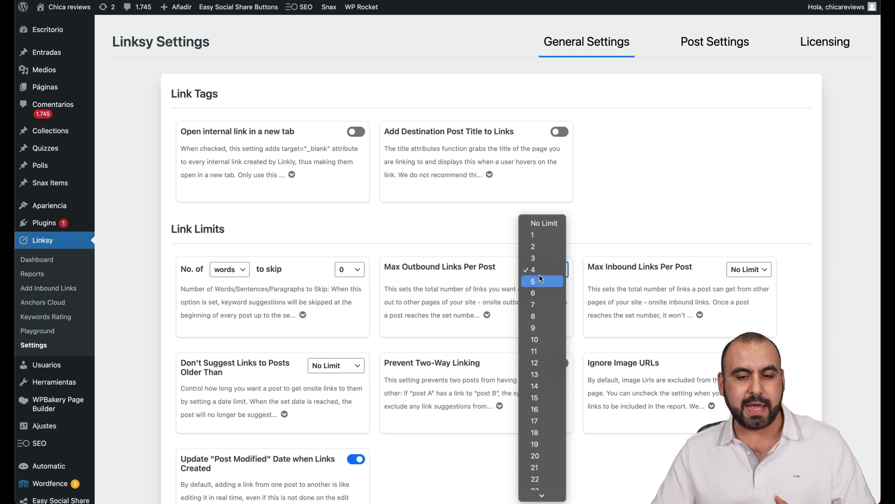
left_click(536, 248)
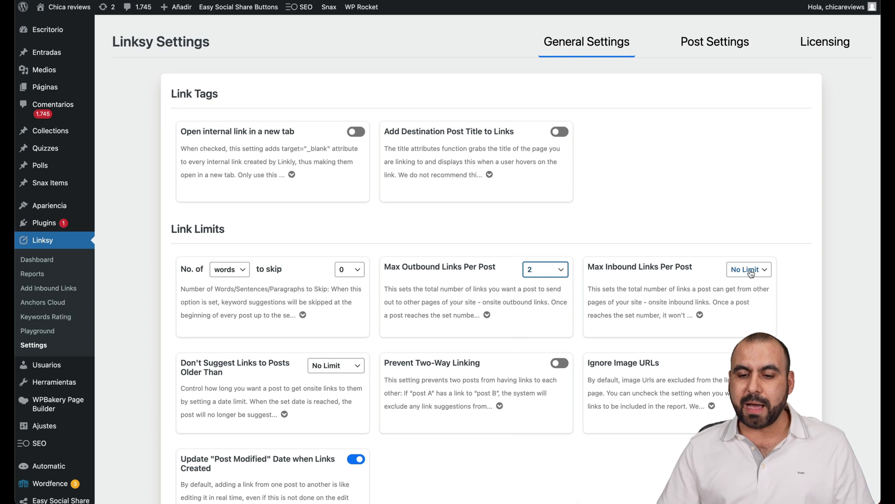
left_click(746, 289)
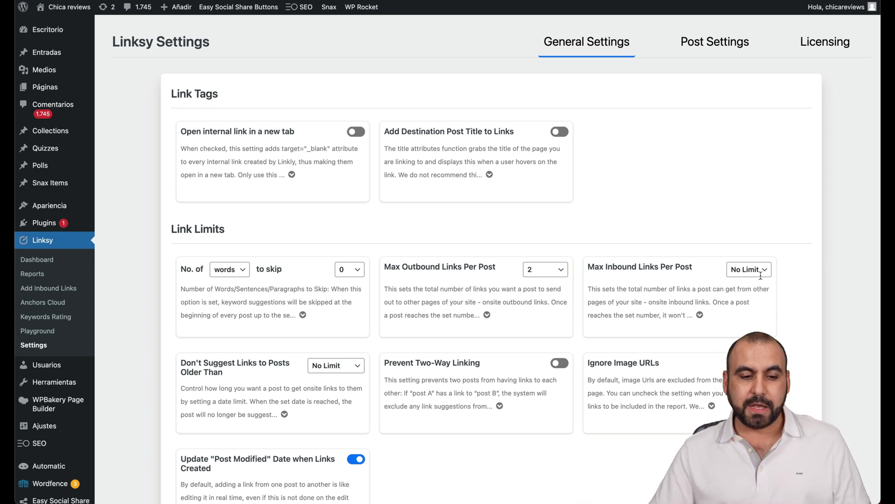
Step: Highlight the outbound links limit setting's title, then return to the Linksy dashboard
scroll(671, 287, "down", 1)
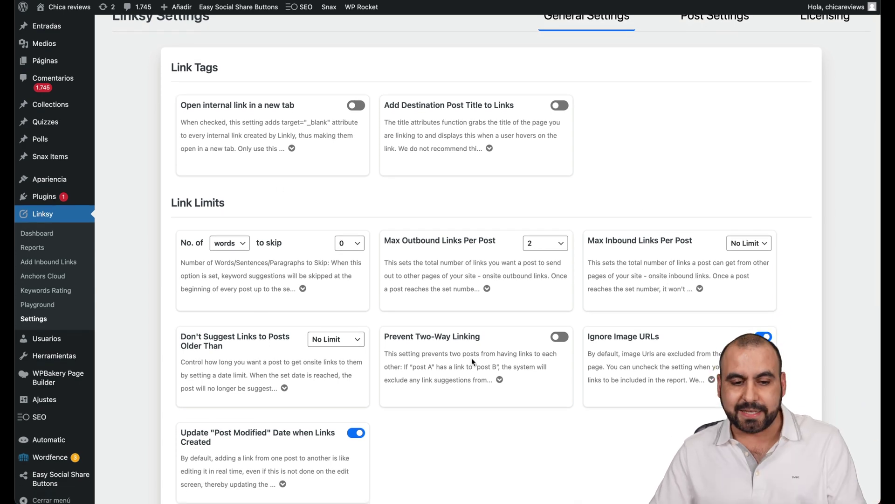
left_click_drag(386, 239, 507, 242)
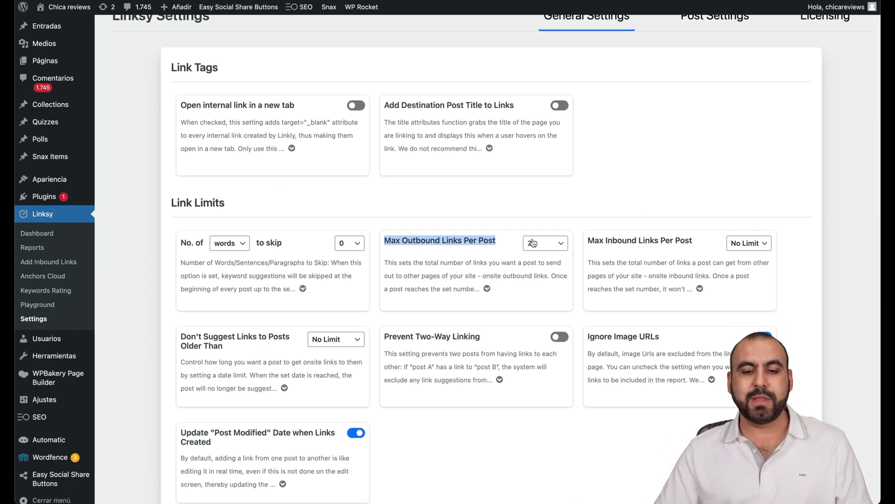
left_click(477, 245)
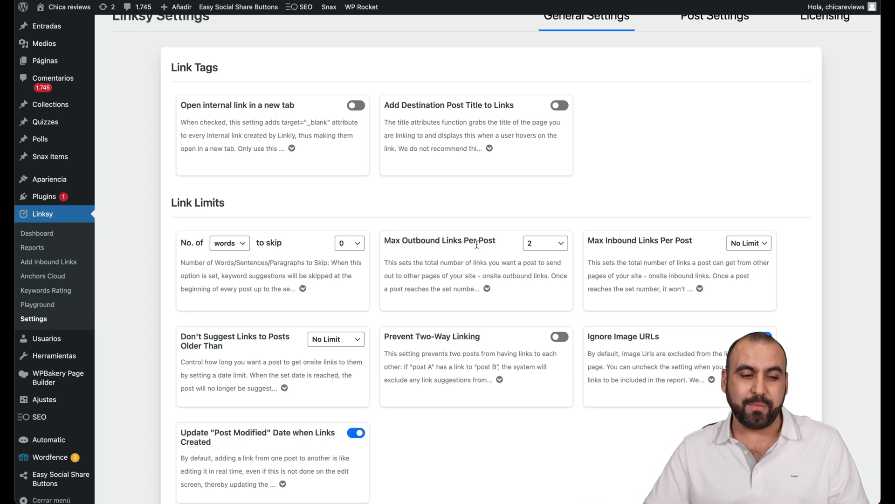
left_click(42, 234)
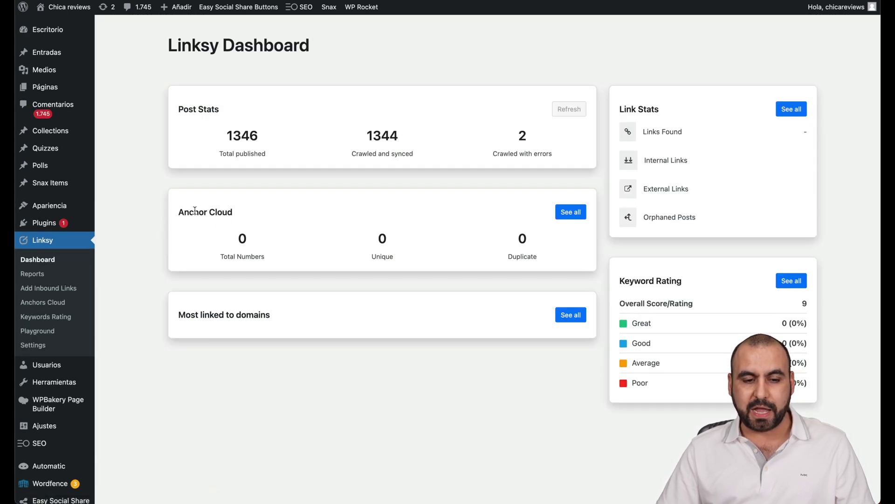
Step: Highlight the 88 anchors and 1346 published posts figures, then open the full Anchors Cloud list
left_click_drag(231, 243, 286, 240)
left_click(285, 240)
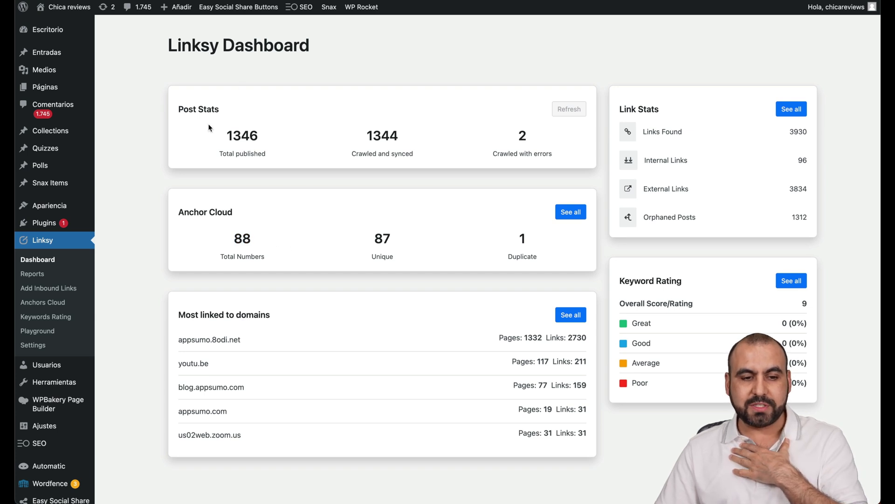
left_click_drag(227, 136, 293, 140)
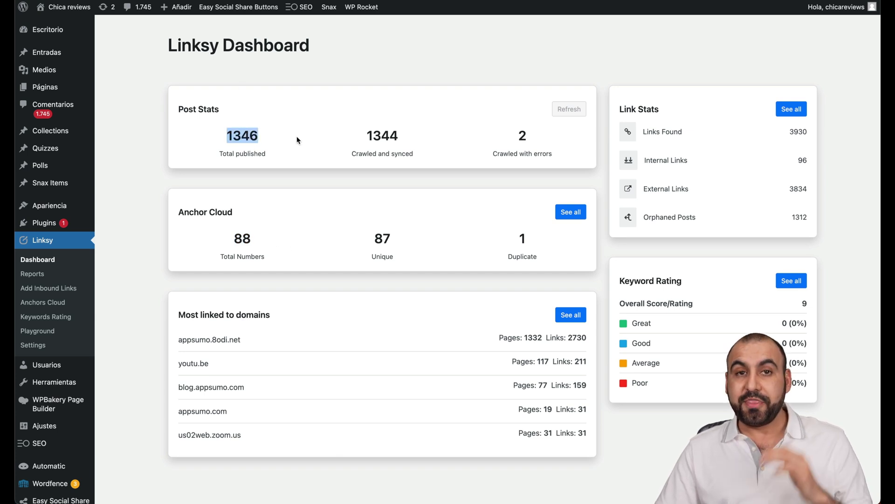
left_click(262, 157)
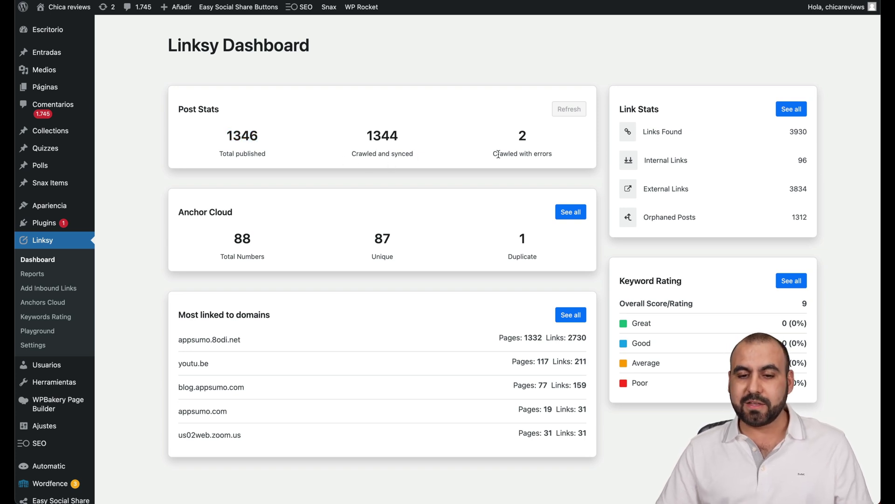
left_click(570, 216)
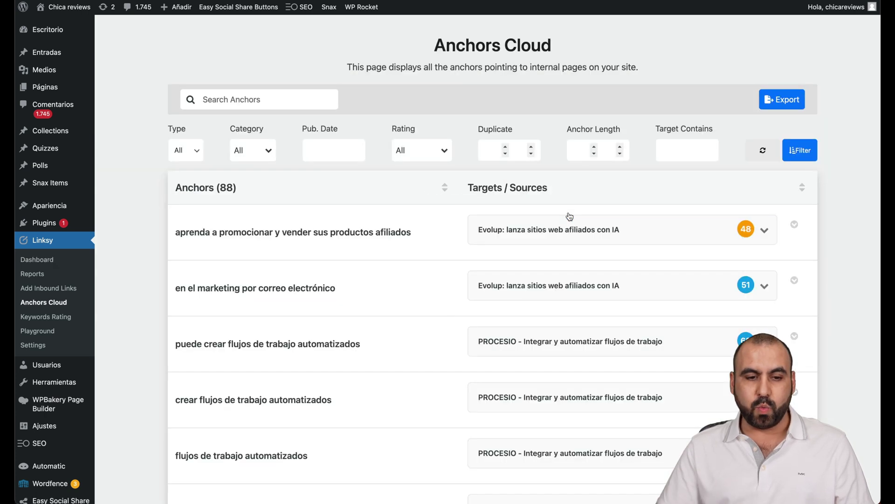
Step: Check the Anchors Cloud Type filter choices, keep All, then head to Reports
left_click(193, 152)
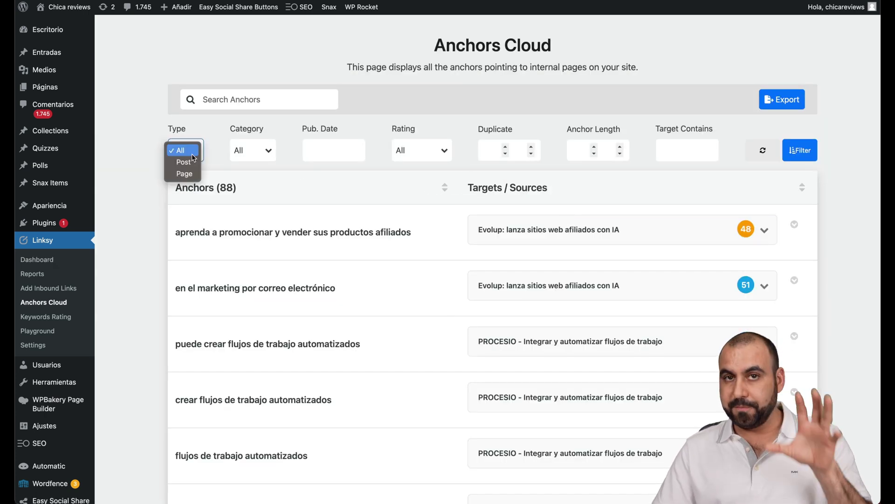
left_click(371, 138)
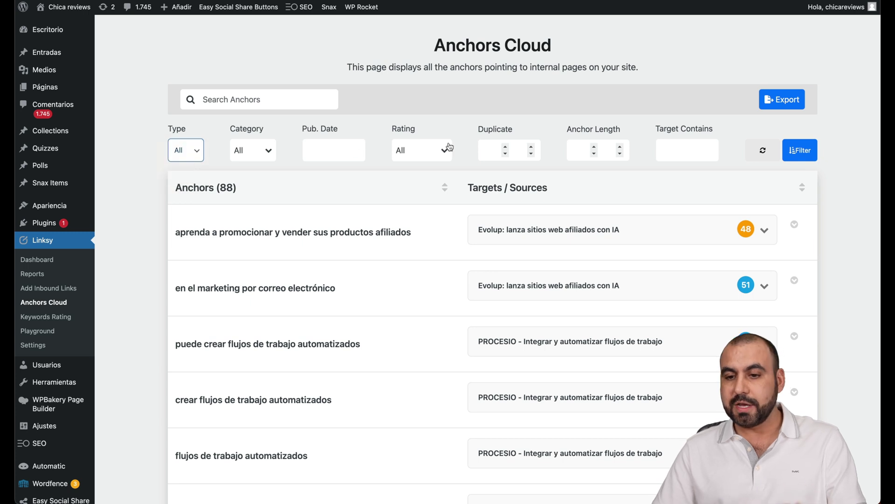
left_click(33, 277)
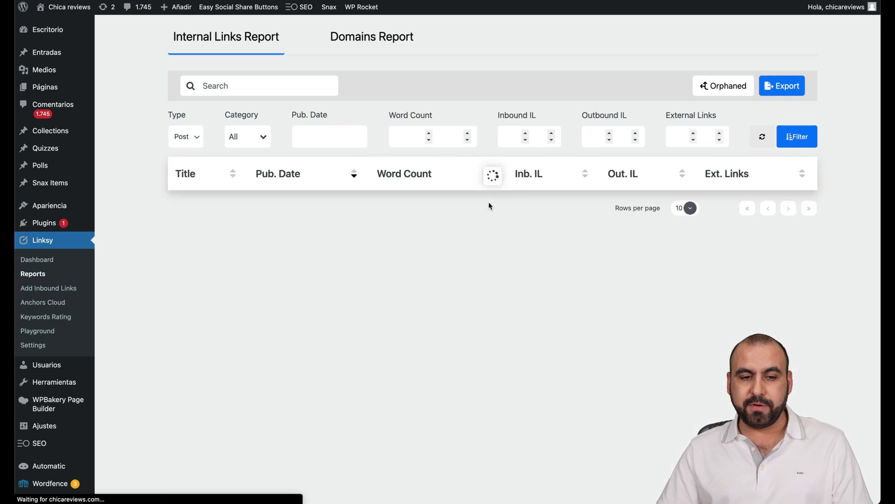
Step: Limit the internal links report to posts, review Category and Pub. Date filters, then view Keyword Rating
left_click(189, 140)
left_click(200, 137)
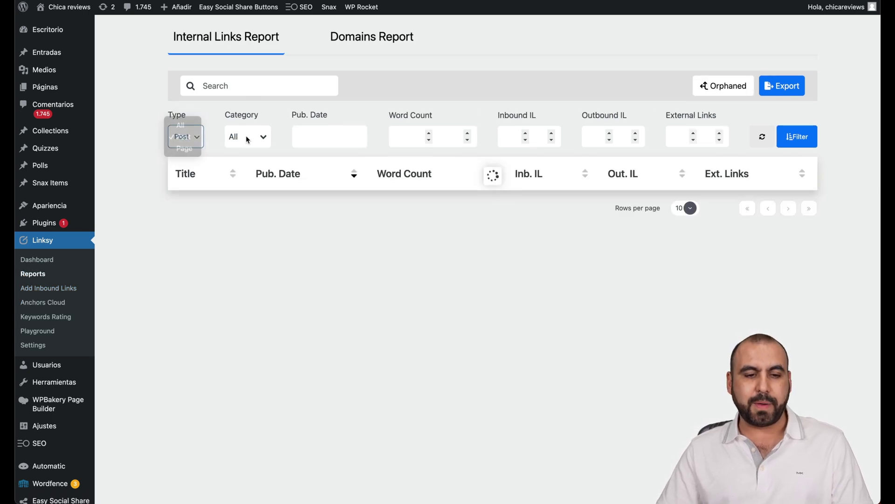
left_click(245, 136)
left_click(360, 143)
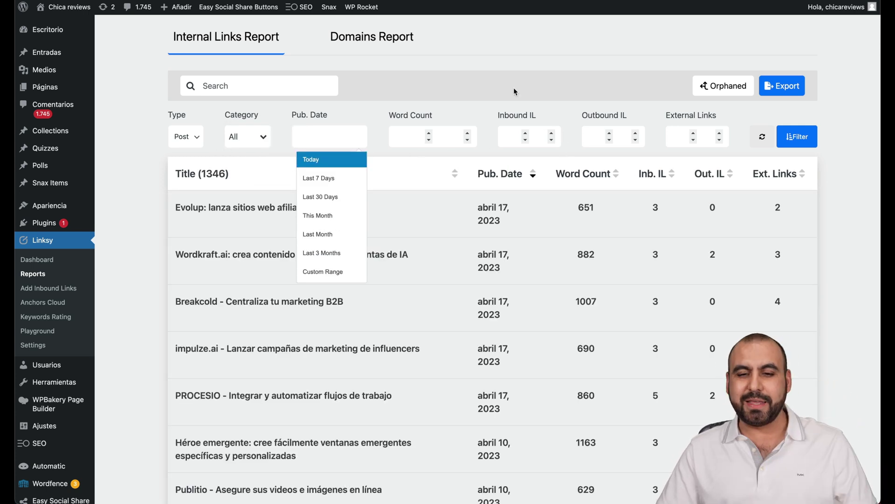
left_click(458, 80)
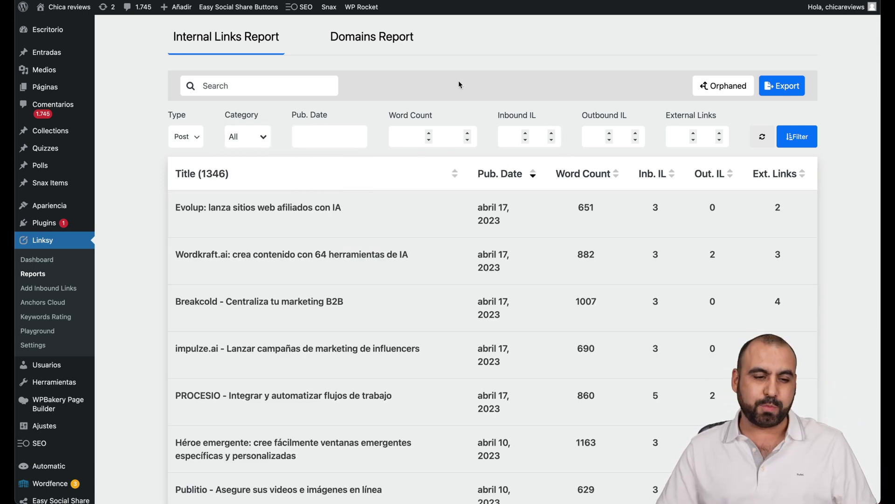
left_click(59, 320)
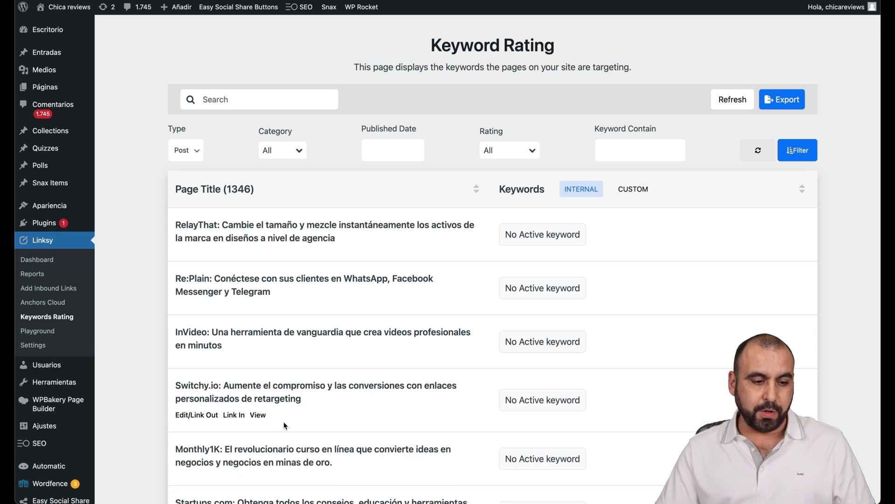
left_click(41, 332)
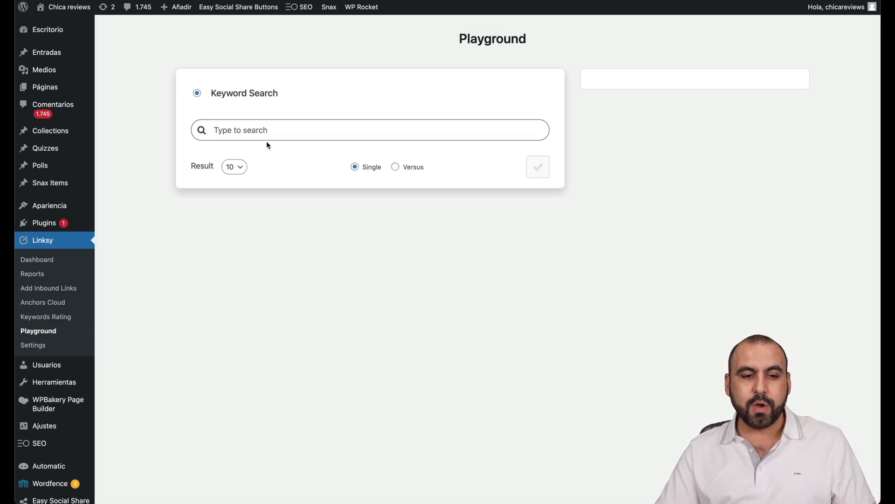
Step: Search the Playground for 'ai' and scan the scored results, Blits.ai at 37 first
left_click(303, 133)
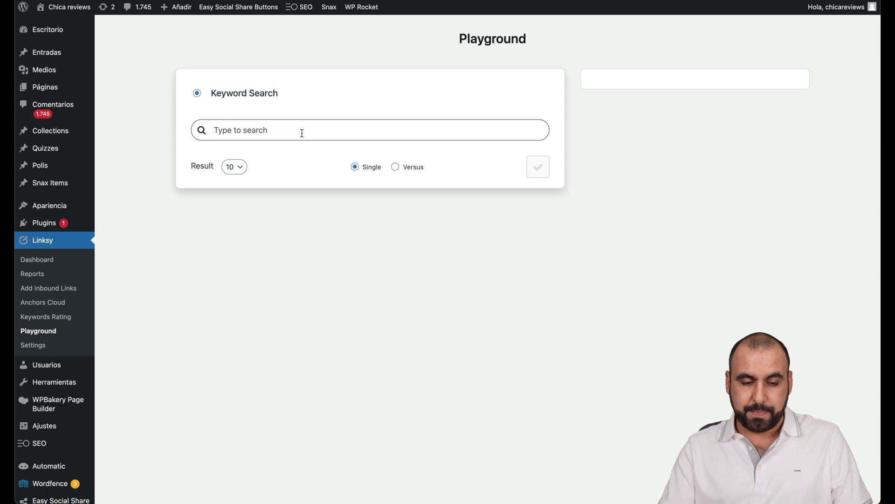
type("ai")
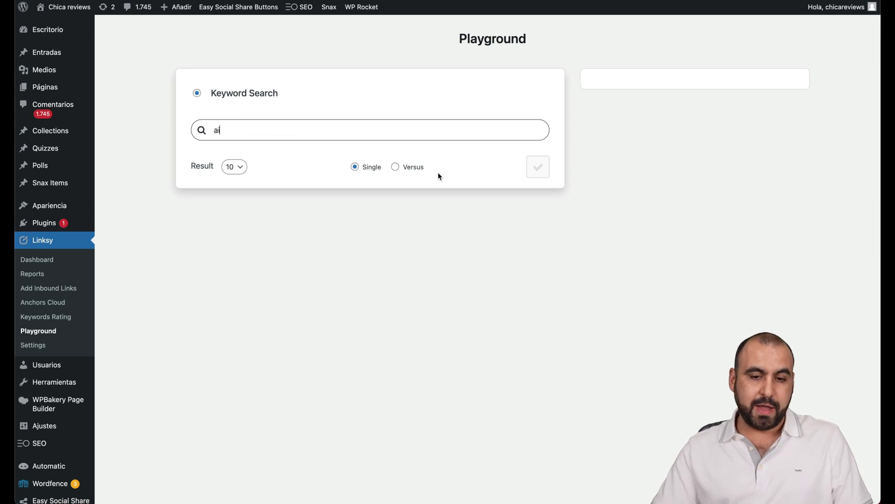
left_click(537, 169)
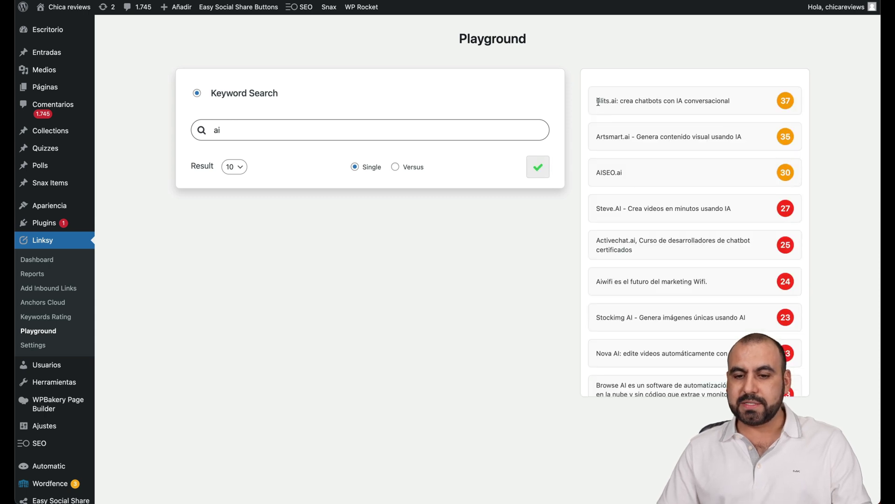
scroll(770, 278, "down", 2)
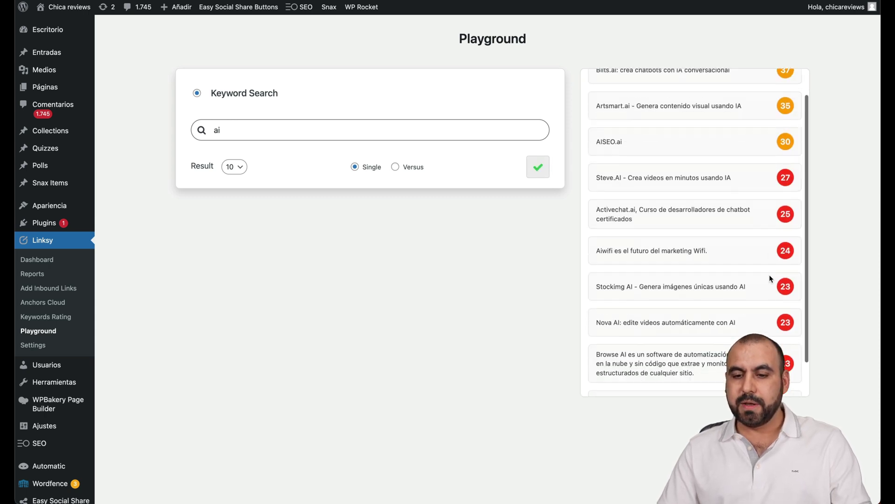
scroll(770, 278, "down", 3)
scroll(768, 278, "up", 5)
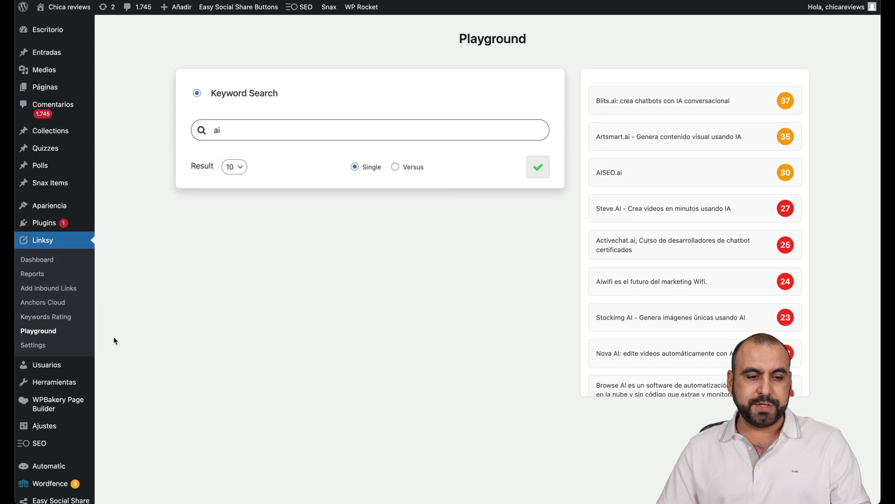
left_click(50, 260)
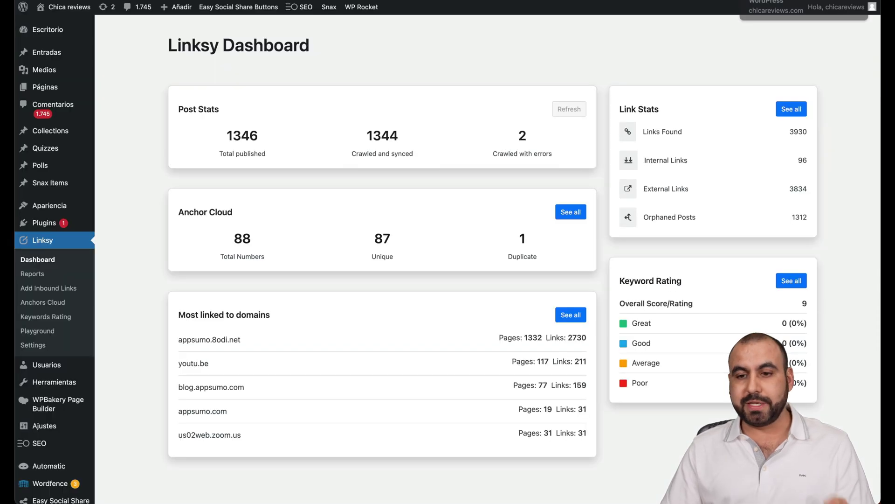
Step: Open the inbound internal link suggestions and select the RepliQ suggested post
left_click(68, 287)
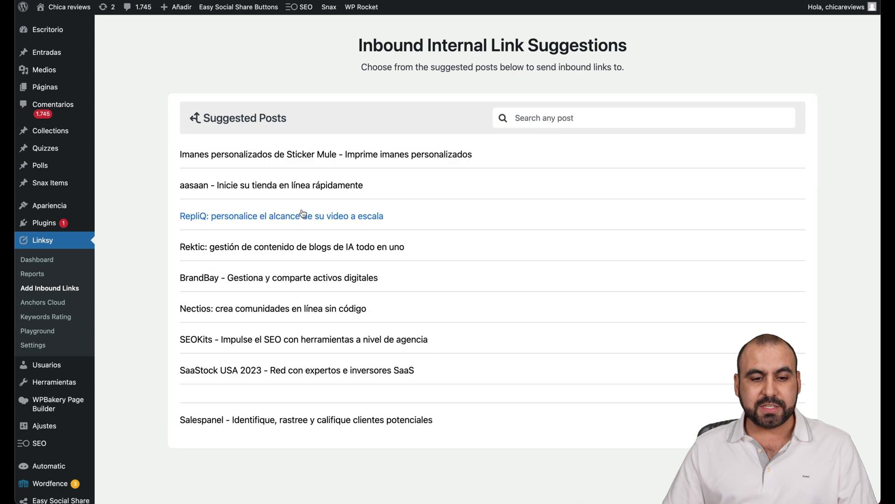
left_click(308, 218)
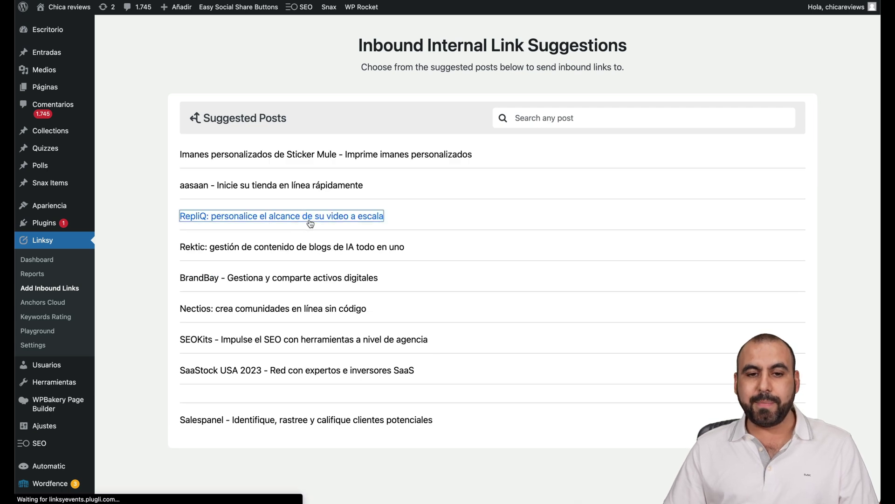